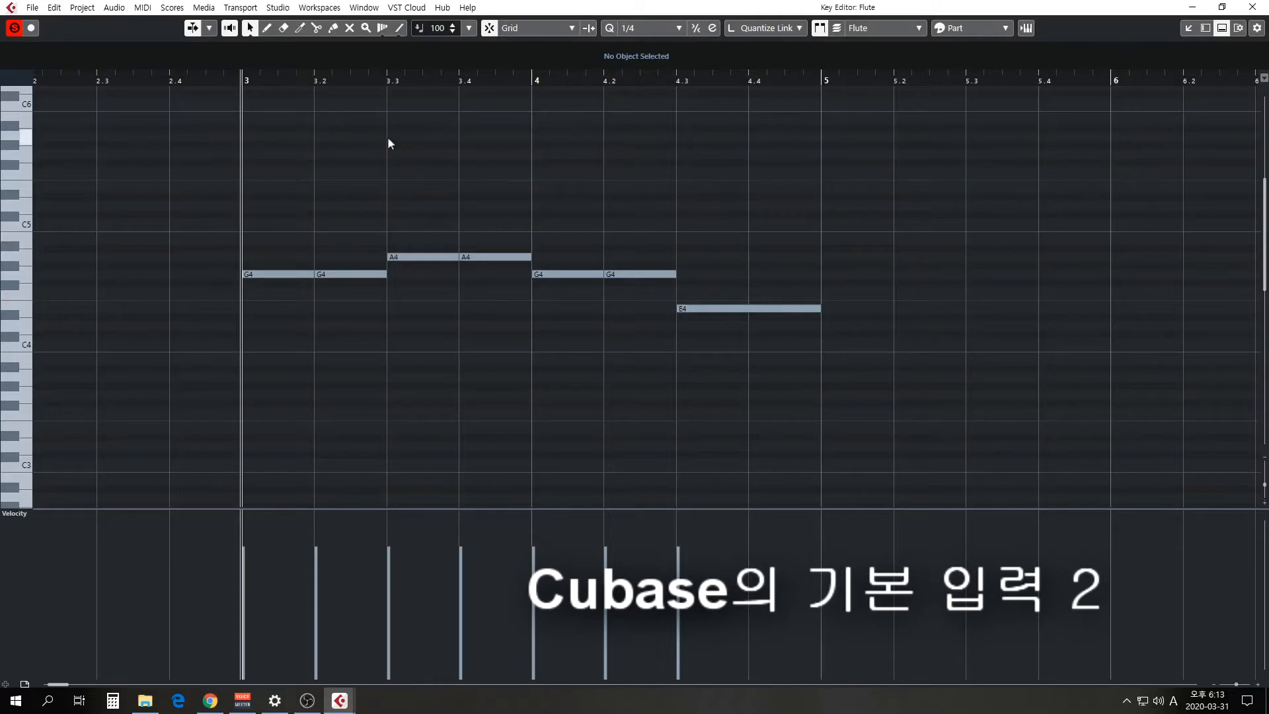
Play back the flute melody from bar 3 in the Key Editor and consult the 학교종 score PDF in Chrome.
{"action": "key", "text": "space"}
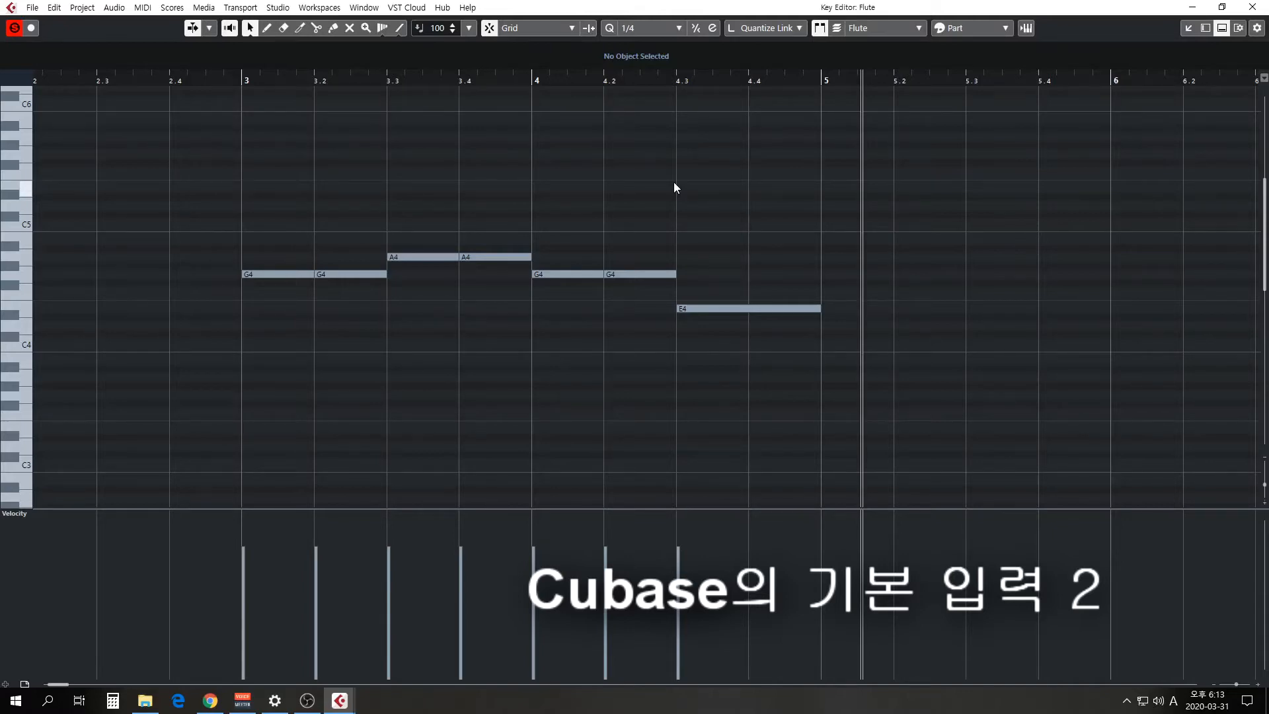
{"action": "key", "text": "Return"}
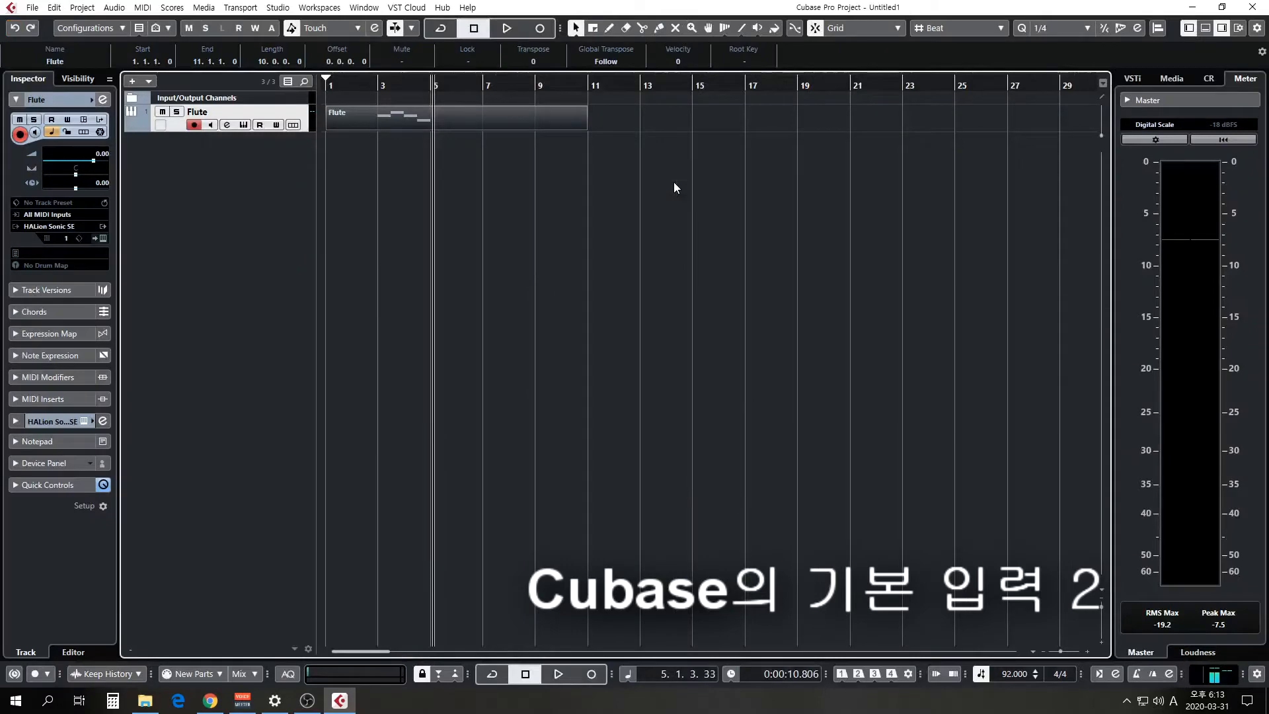
{"action": "left_click", "coordinate": [210, 700]}
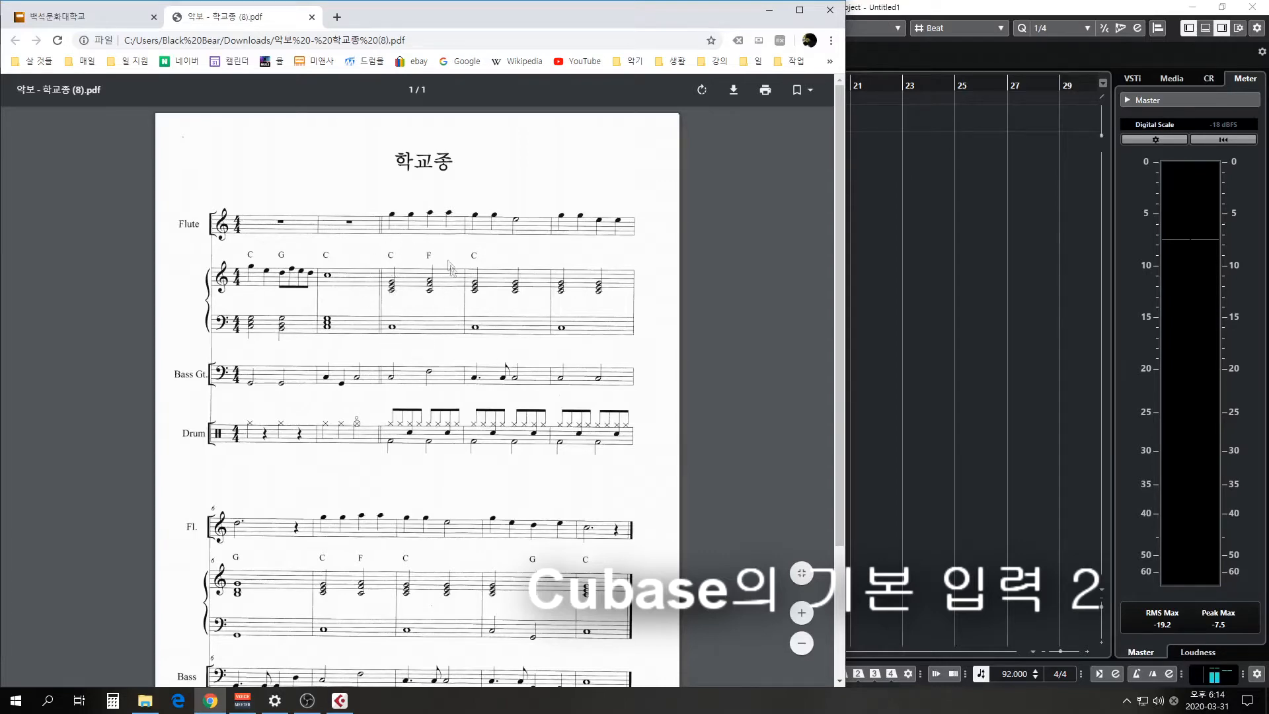
{"action": "left_click", "coordinate": [769, 10]}
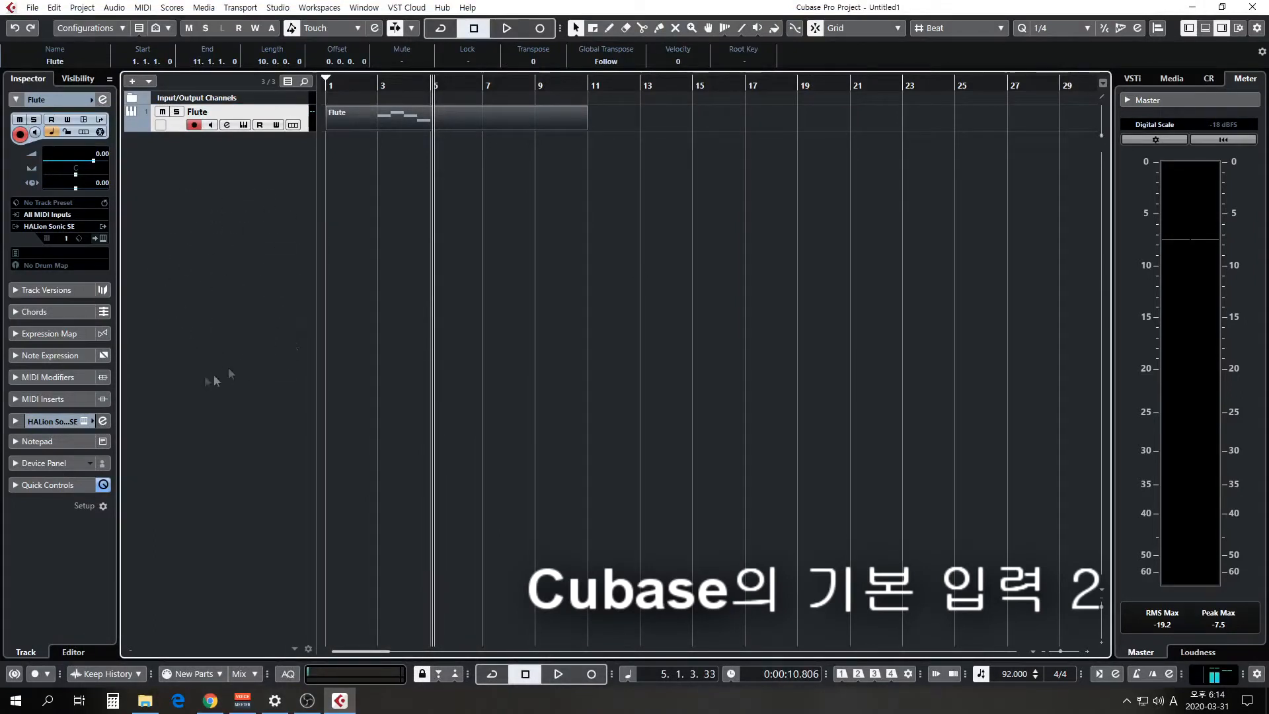
Add one instrument track using HALion Sonic SE with Stereo Out as its audio output.
{"action": "right_click", "coordinate": [246, 247]}
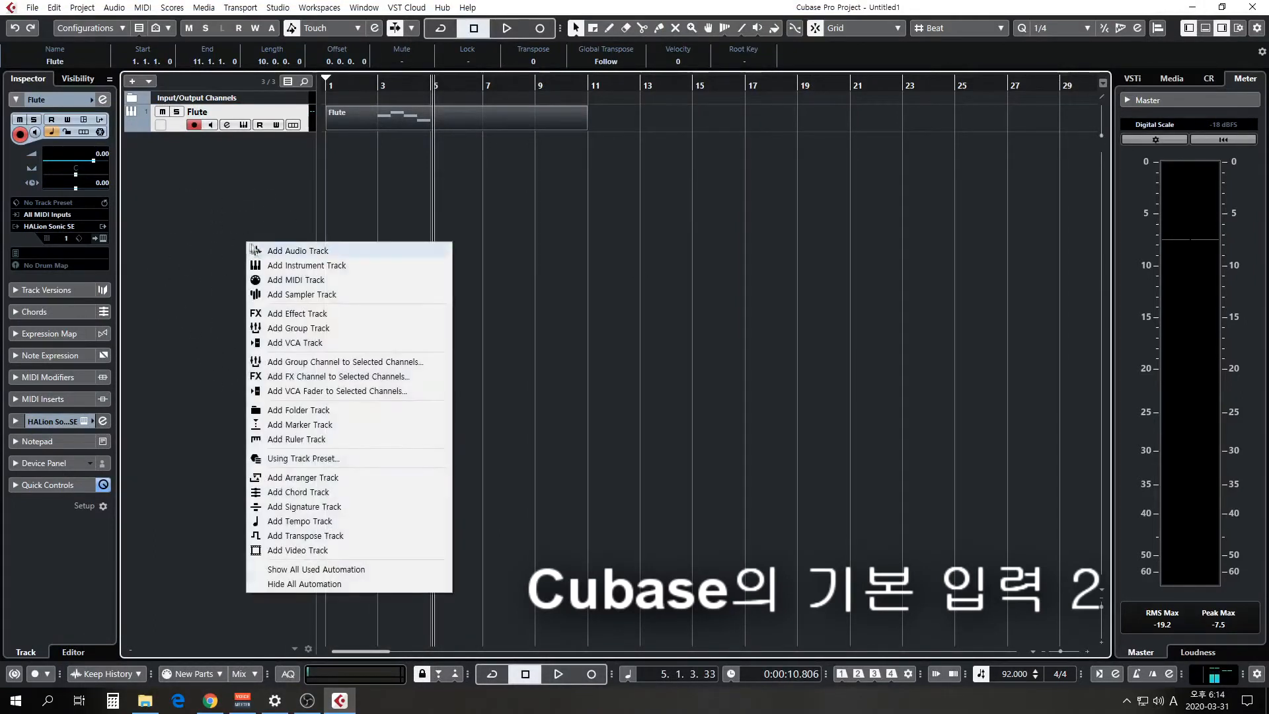
{"action": "left_click", "coordinate": [278, 265]}
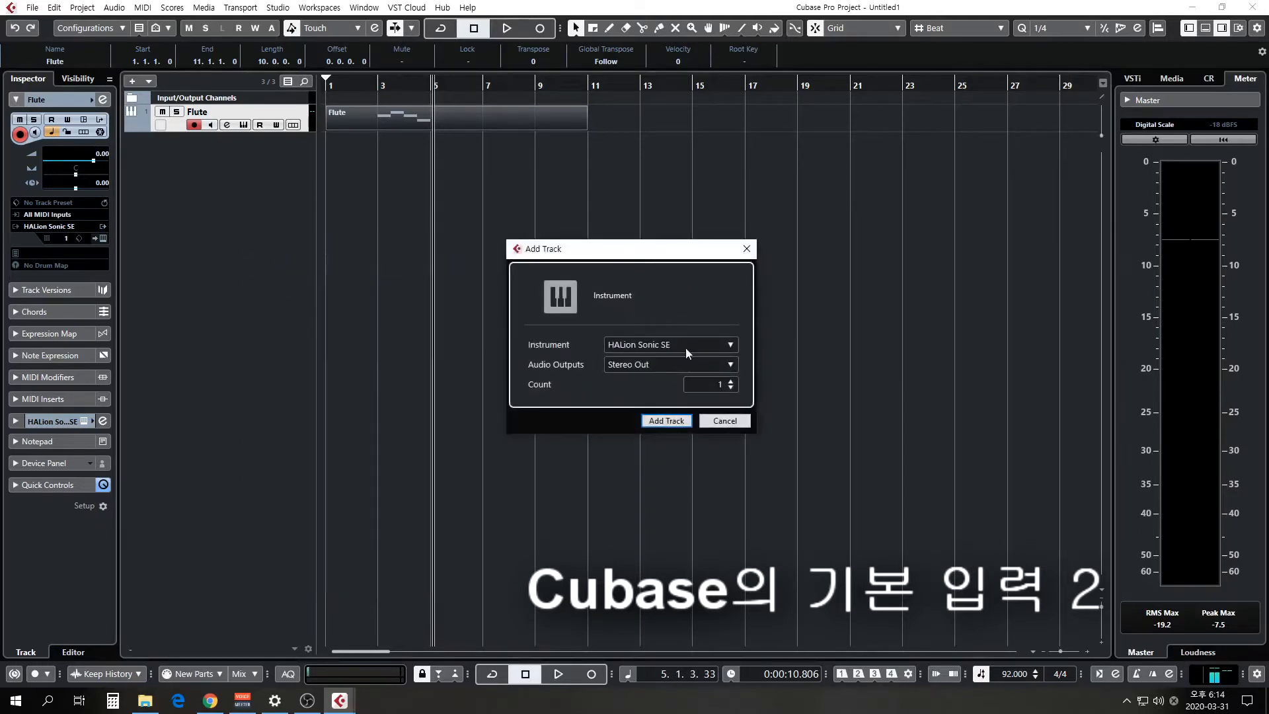
{"action": "left_click", "coordinate": [664, 421]}
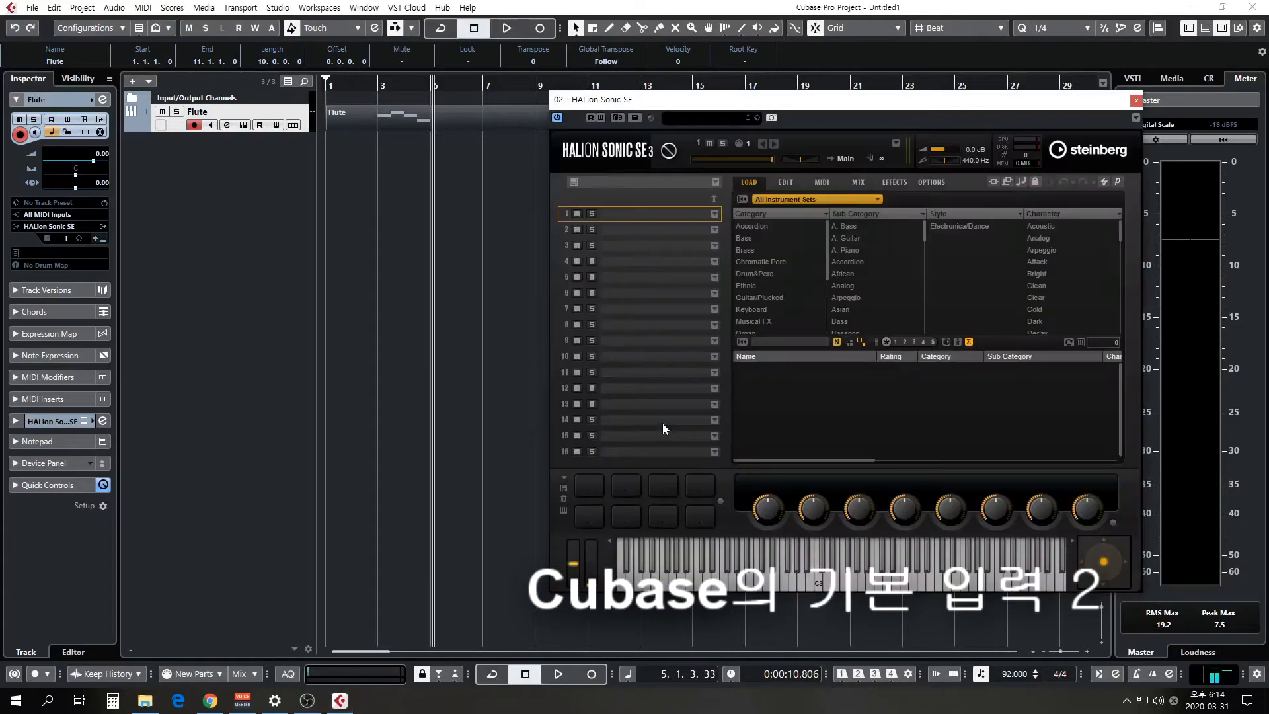
{"action": "left_click_drag", "start_coordinate": [667, 102], "coordinate": [543, 100]}
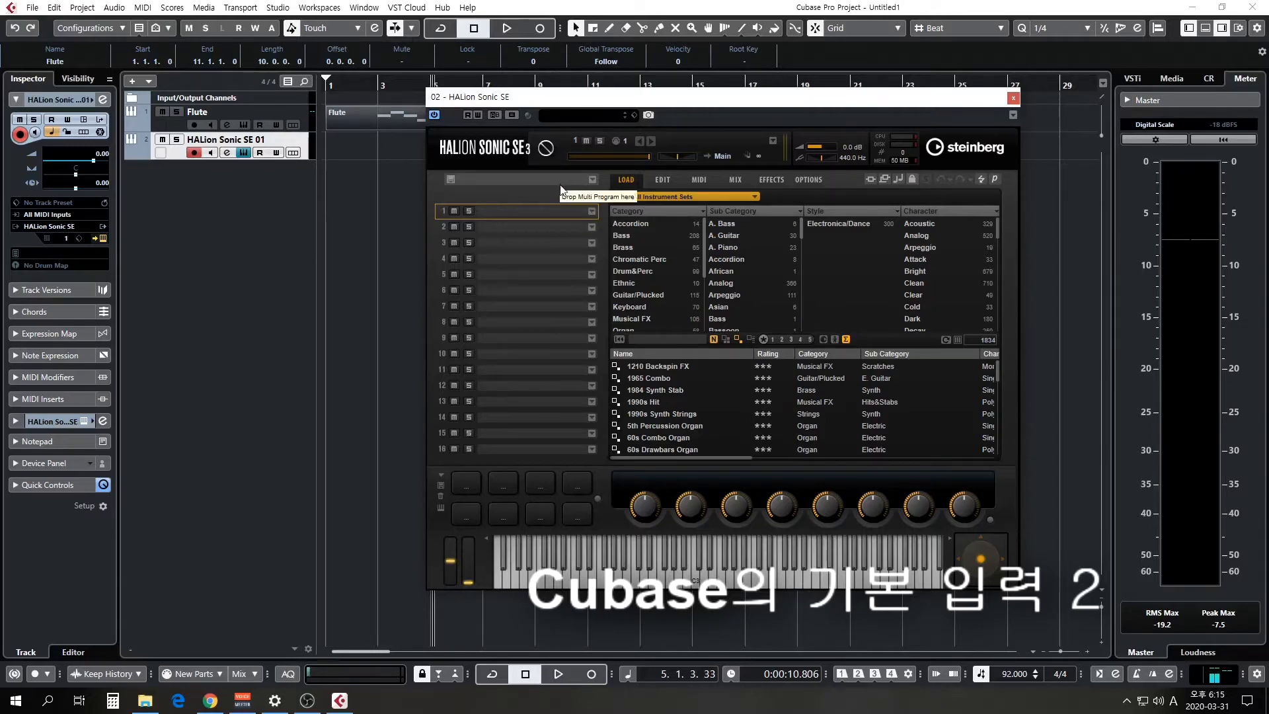
Search the HALion Sonic SE programs for "piano", load YAMAHA S90ES Piano into slot 1, and close the instrument windows.
{"action": "left_click", "coordinate": [591, 212]}
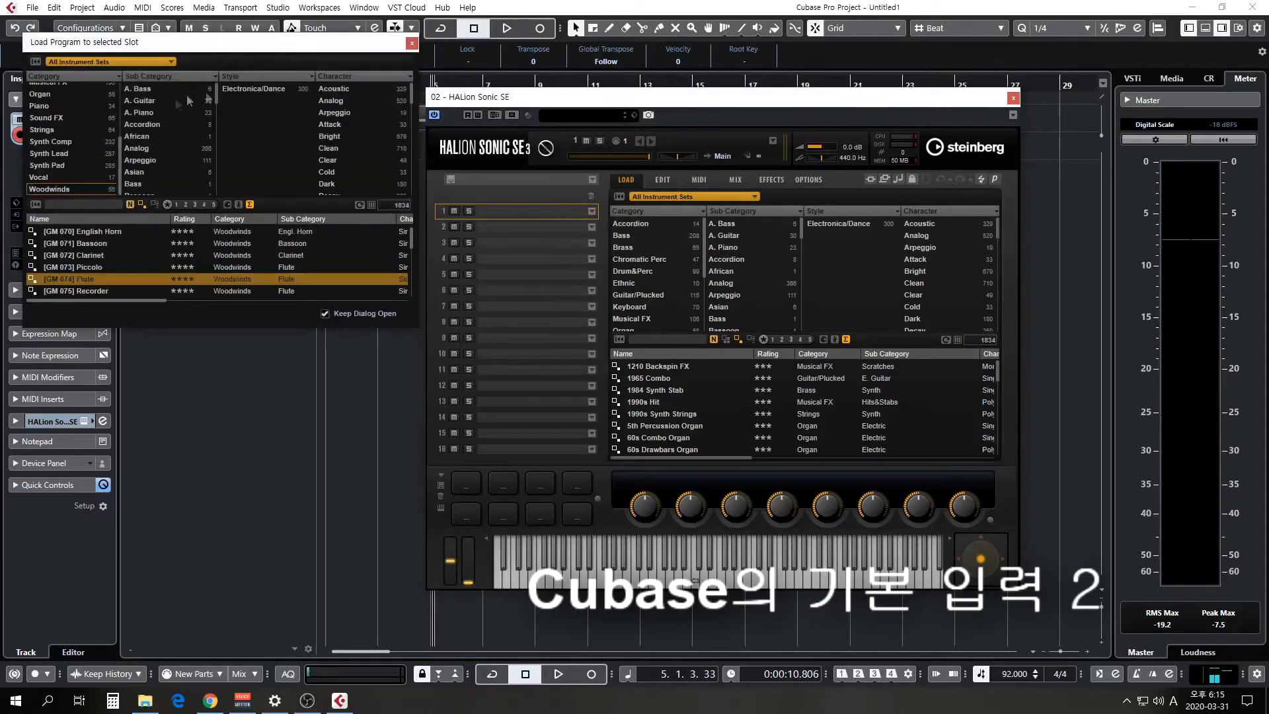
{"action": "left_click", "coordinate": [69, 204]}
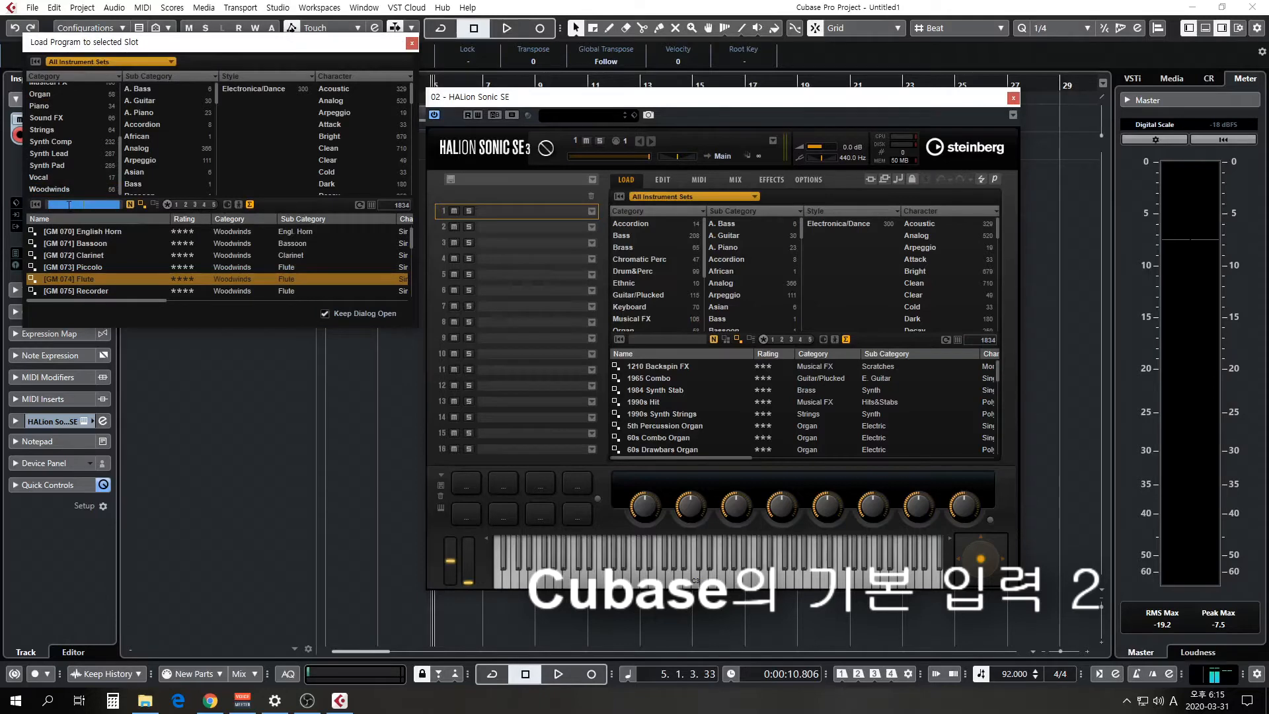
{"action": "type", "text": "pi"}
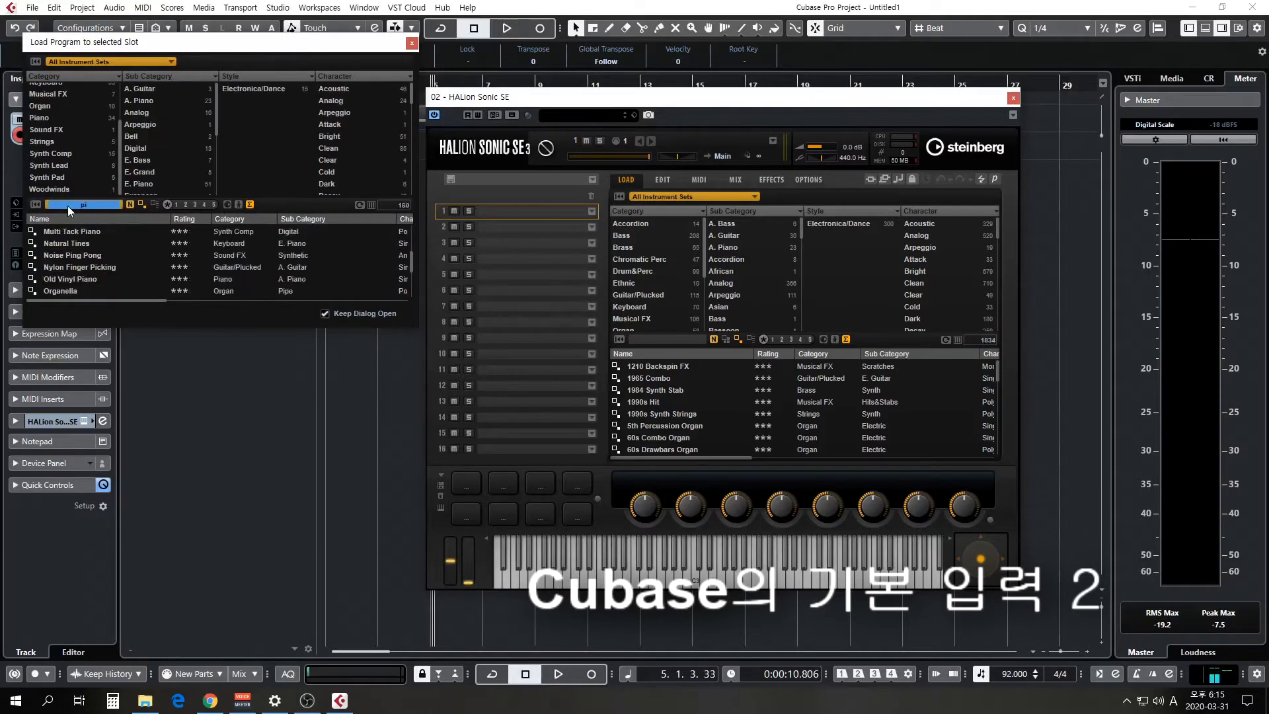
{"action": "type", "text": "ano"}
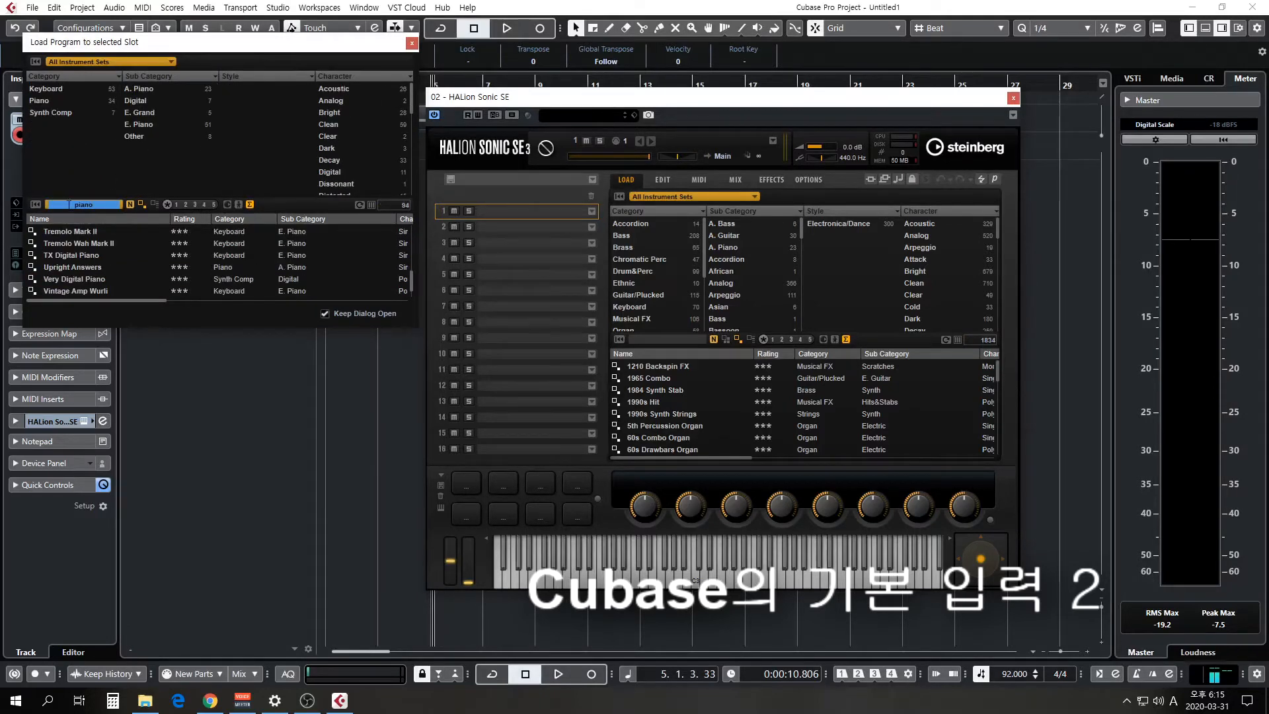
{"action": "left_click", "coordinate": [97, 244]}
{"action": "scroll", "coordinate": [85, 244], "scroll_direction": "down", "scroll_amount": 3}
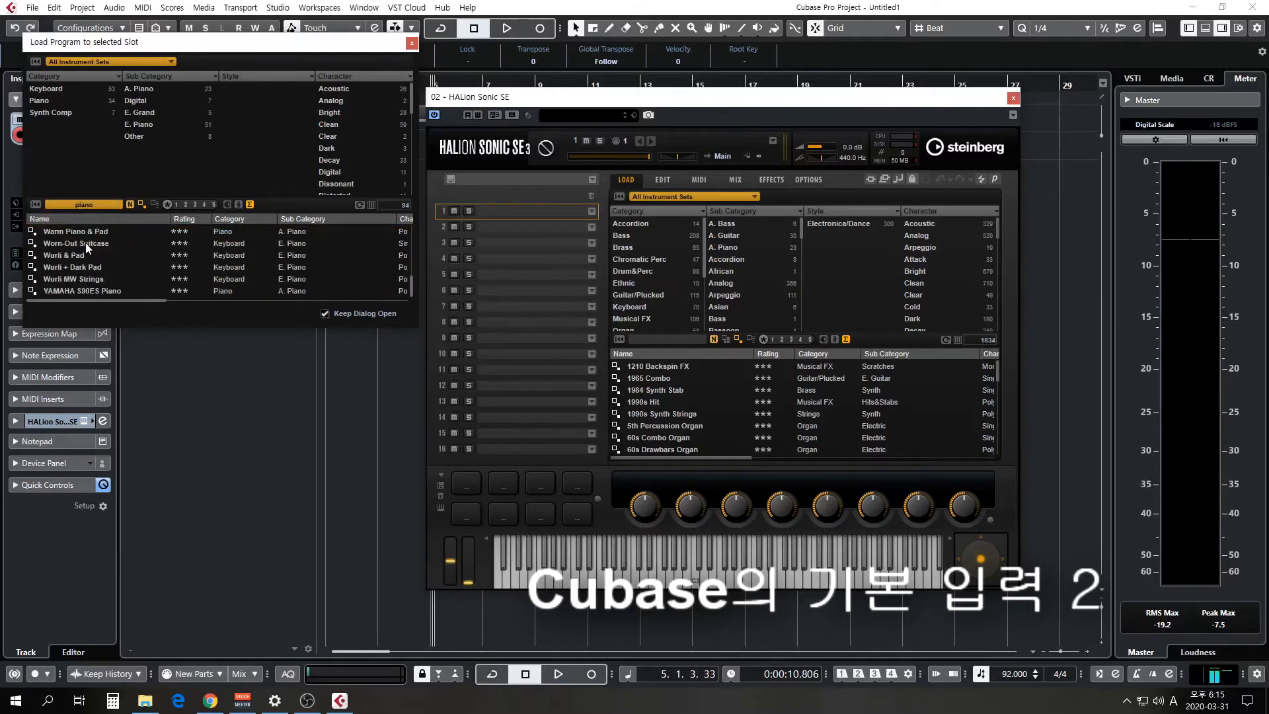
{"action": "scroll", "coordinate": [64, 285], "scroll_direction": "up", "scroll_amount": 1}
{"action": "scroll", "coordinate": [64, 286], "scroll_direction": "down", "scroll_amount": 1}
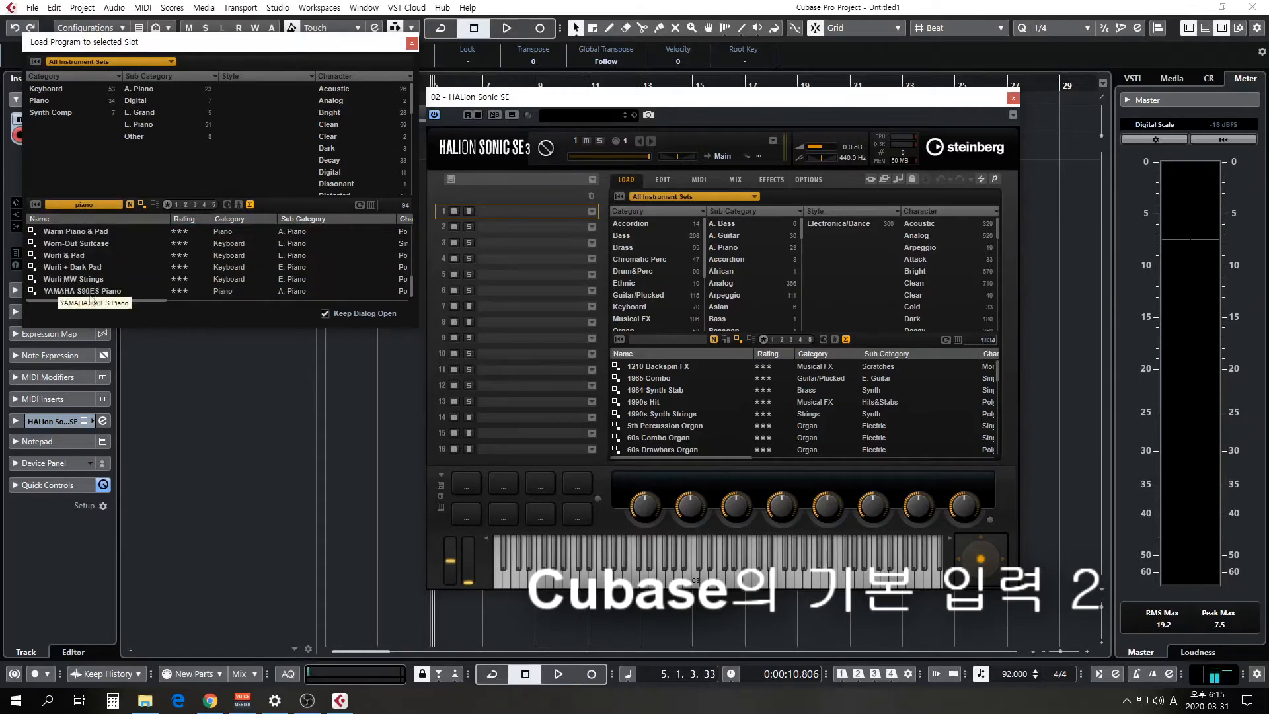
{"action": "left_click", "coordinate": [76, 295]}
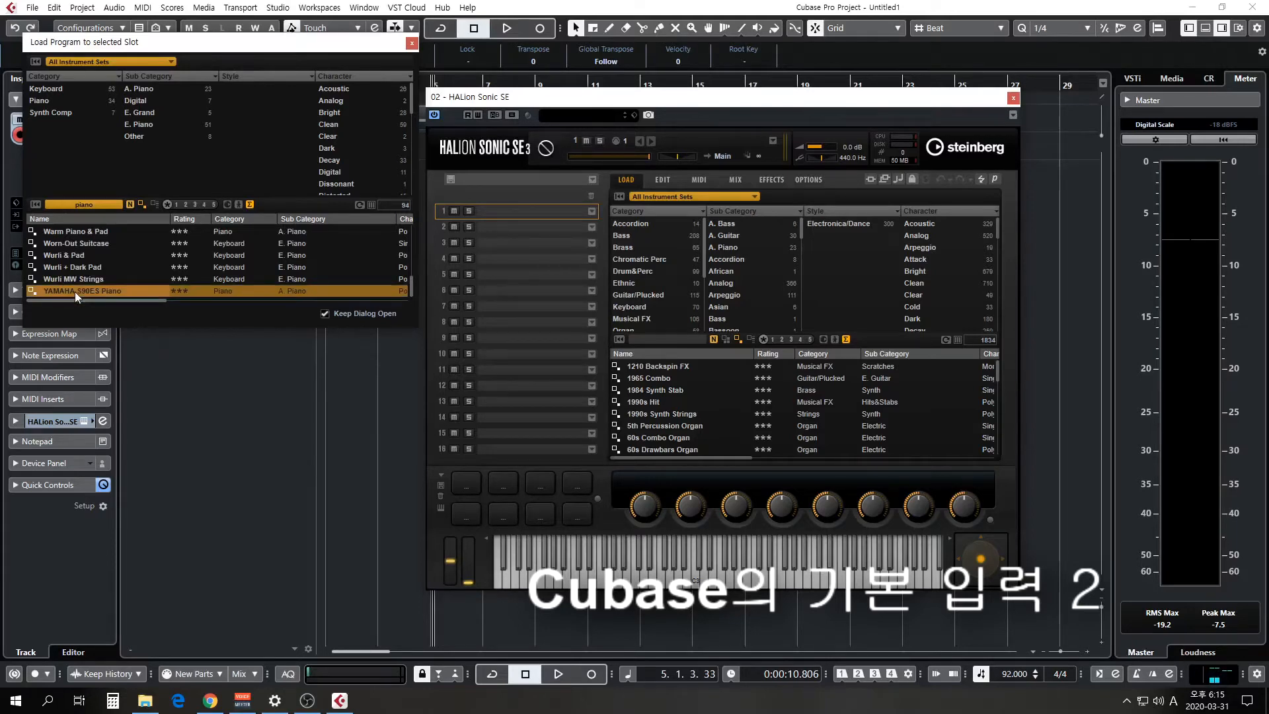
{"action": "double_click", "coordinate": [97, 294]}
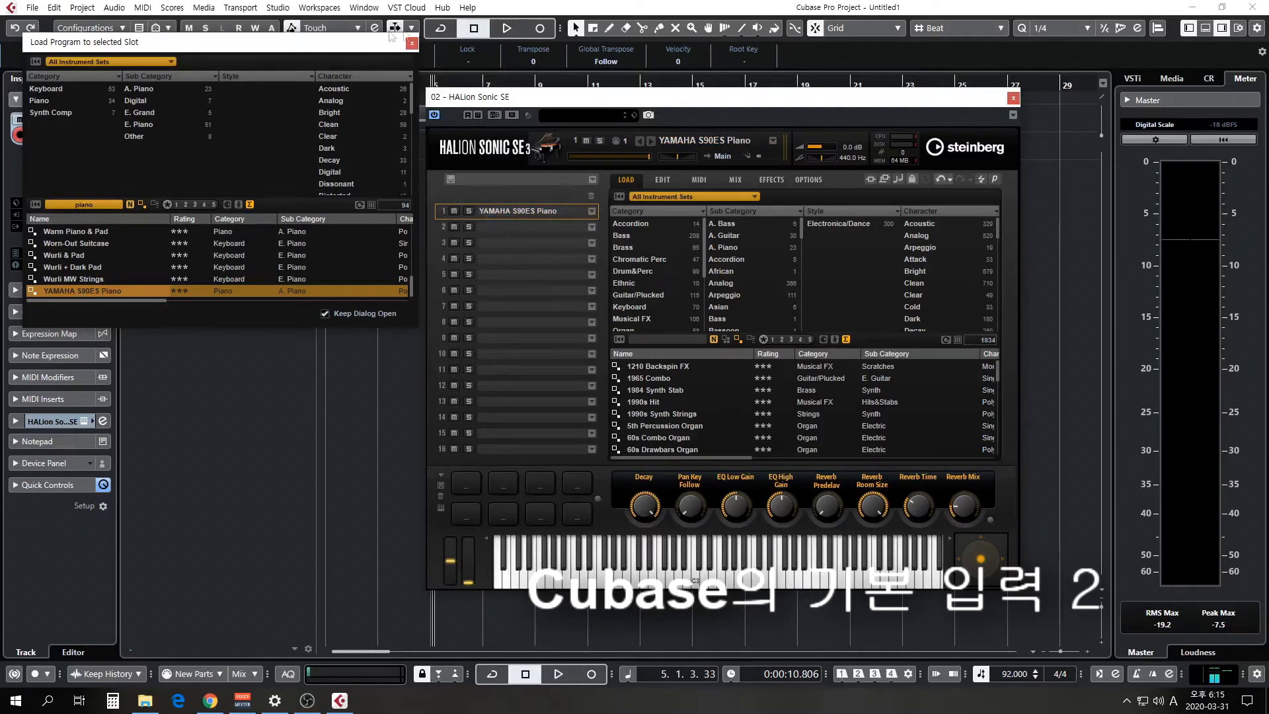
{"action": "left_click", "coordinate": [411, 43]}
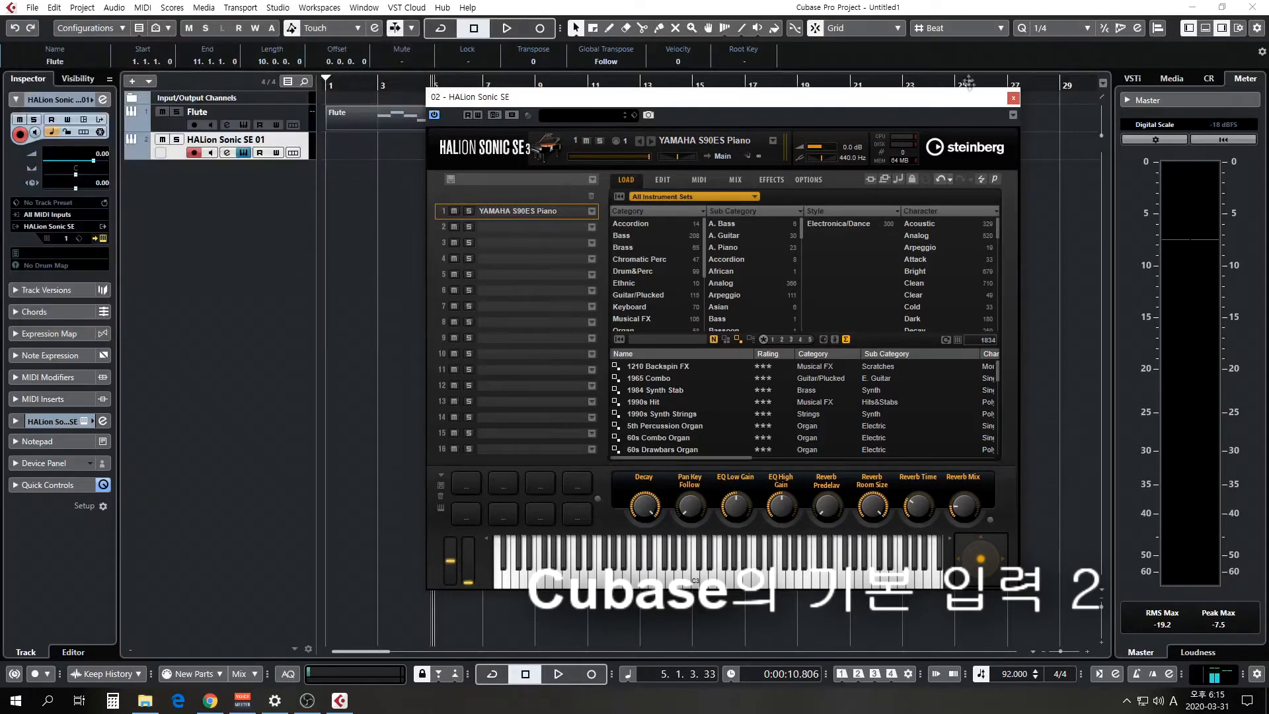
{"action": "left_click", "coordinate": [1013, 98]}
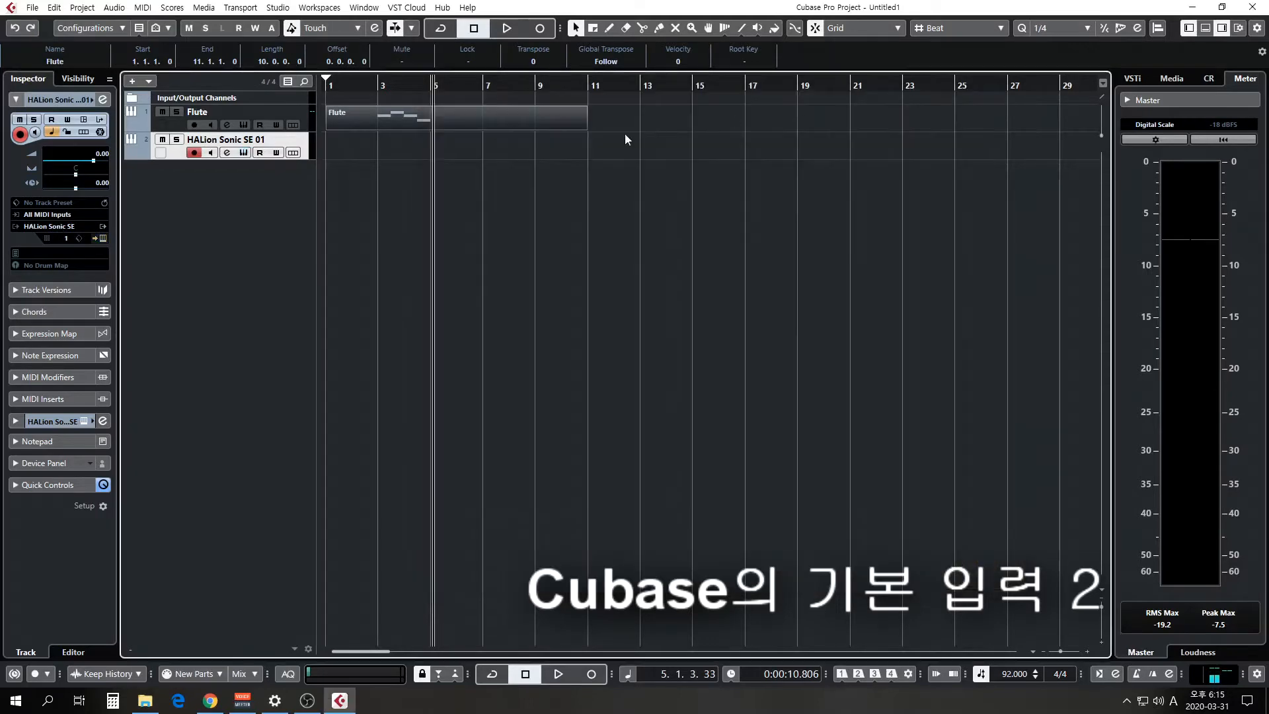
Rename the new instrument track as Piano and draw an empty part on it from bar 1 to bar 11.
{"action": "double_click", "coordinate": [205, 140]}
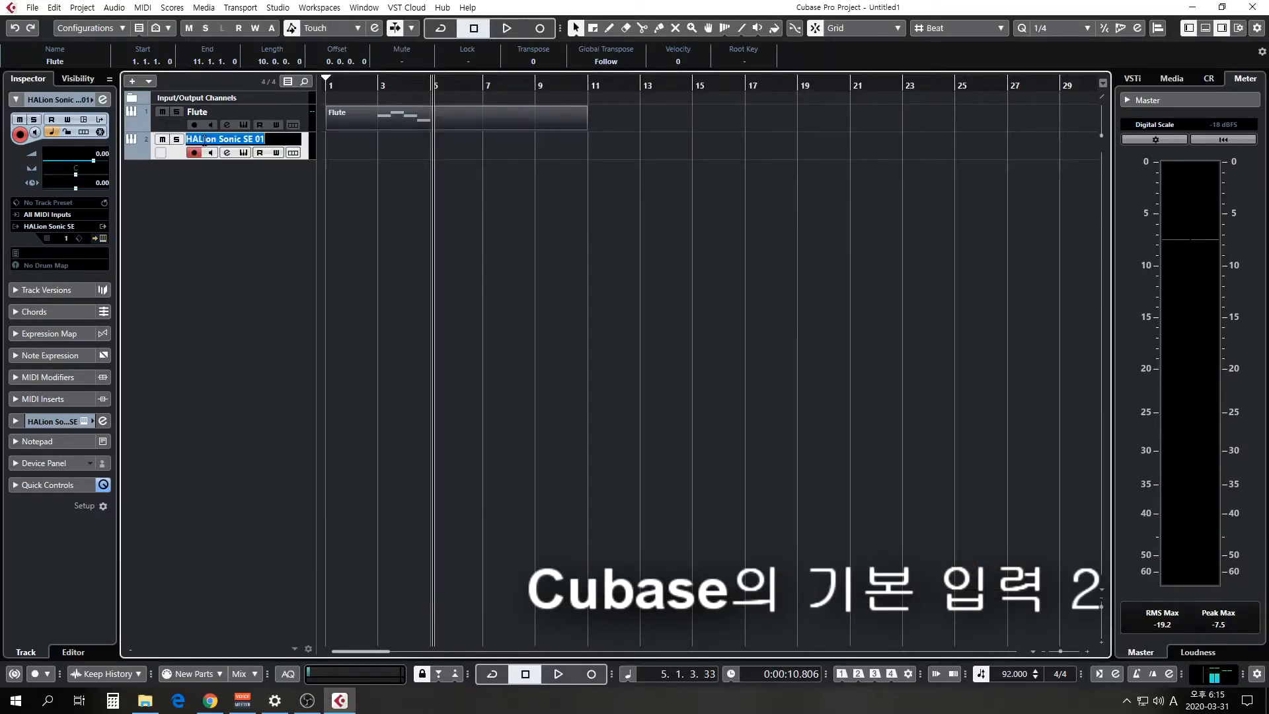
{"action": "key", "text": "Caps_Lock"}
{"action": "type", "text": "Piano"}
{"action": "key", "text": "Return"}
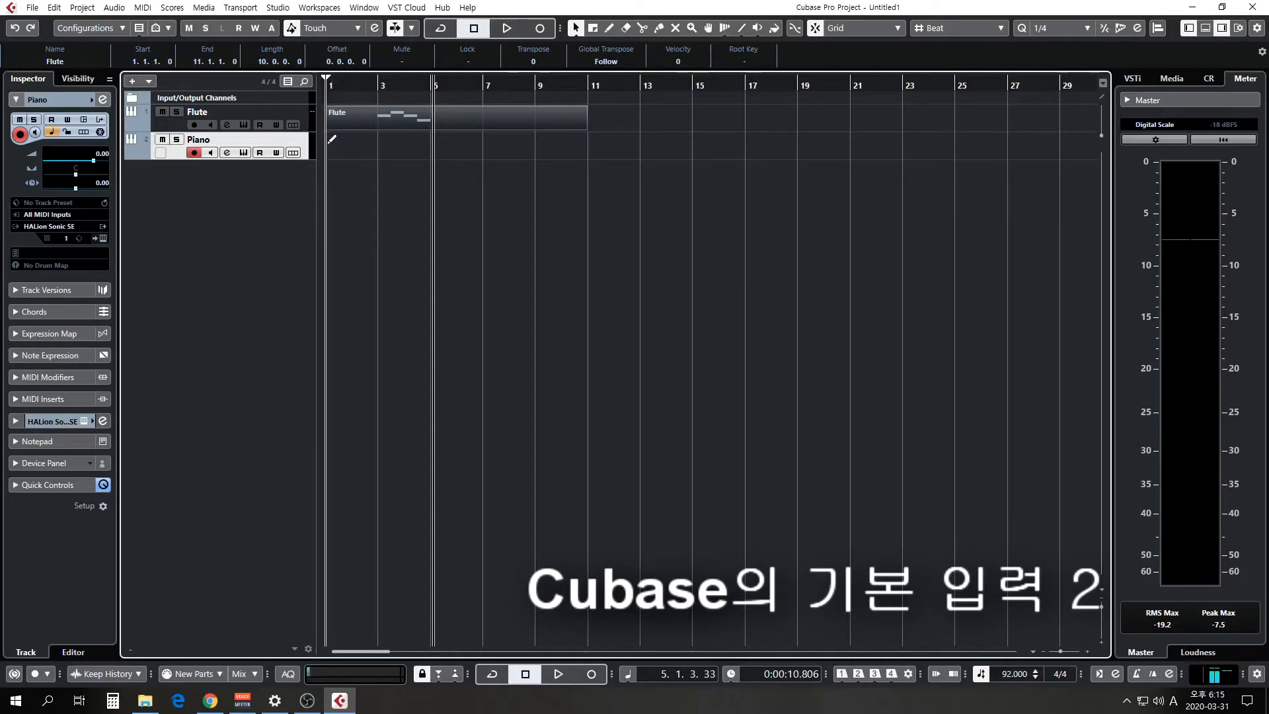
{"action": "left_click_drag", "start_coordinate": [329, 142], "coordinate": [586, 150]}
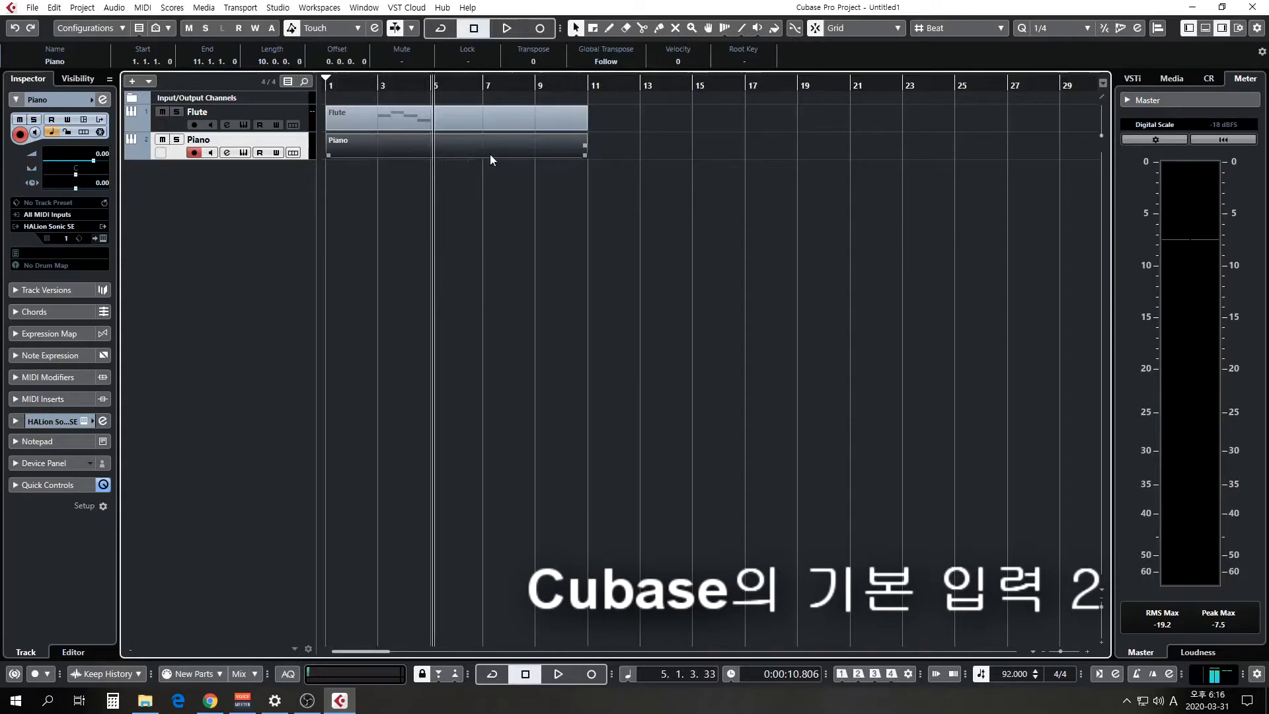
Open the Piano part for editing, view it as notation in the Score Editor, and close the score window.
{"action": "double_click", "coordinate": [453, 148]}
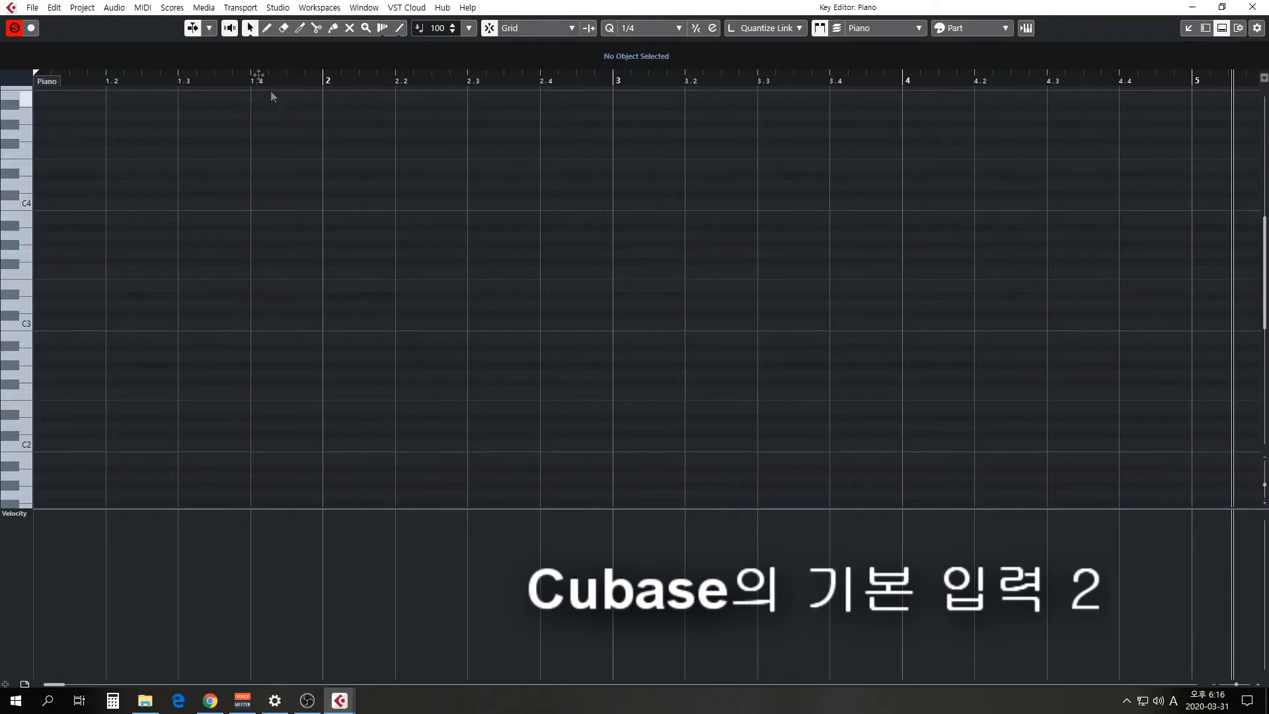
{"action": "left_click", "coordinate": [171, 7]}
{"action": "left_click", "coordinate": [192, 23]}
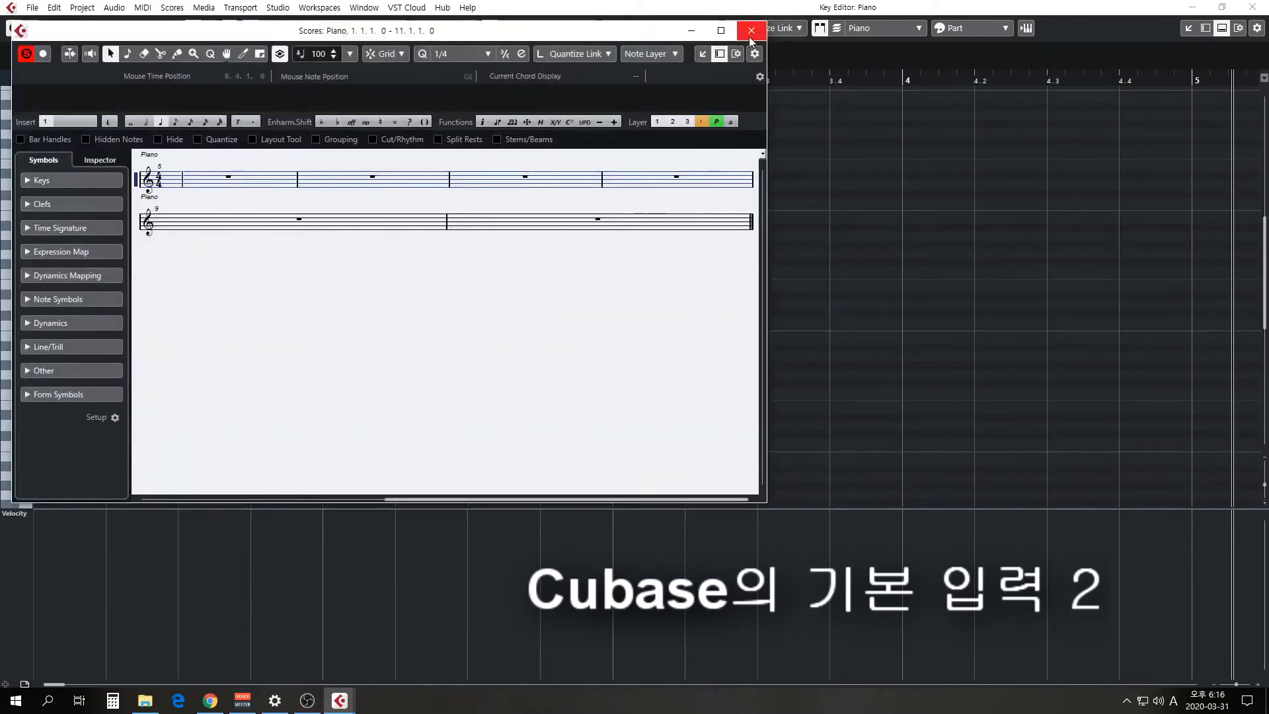
{"action": "left_click", "coordinate": [750, 31]}
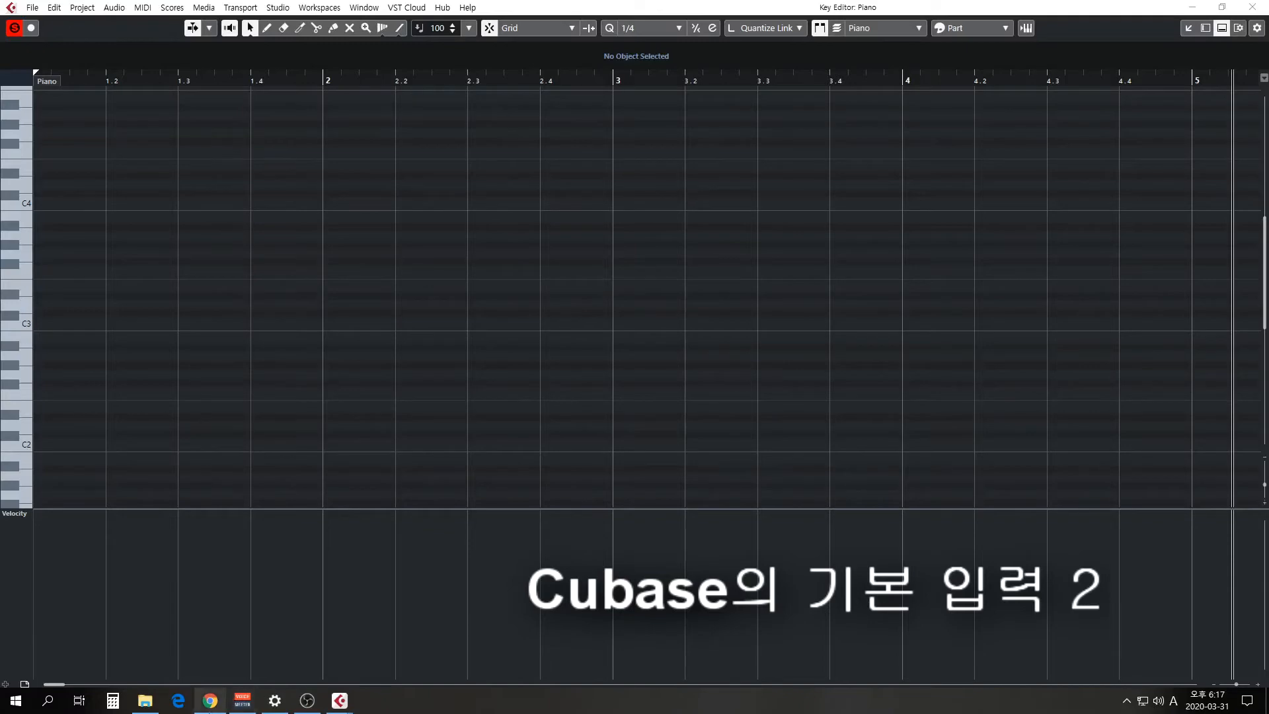
Consult the 학교종 score in Chrome and return to the Cubase project window.
{"action": "left_click", "coordinate": [209, 700]}
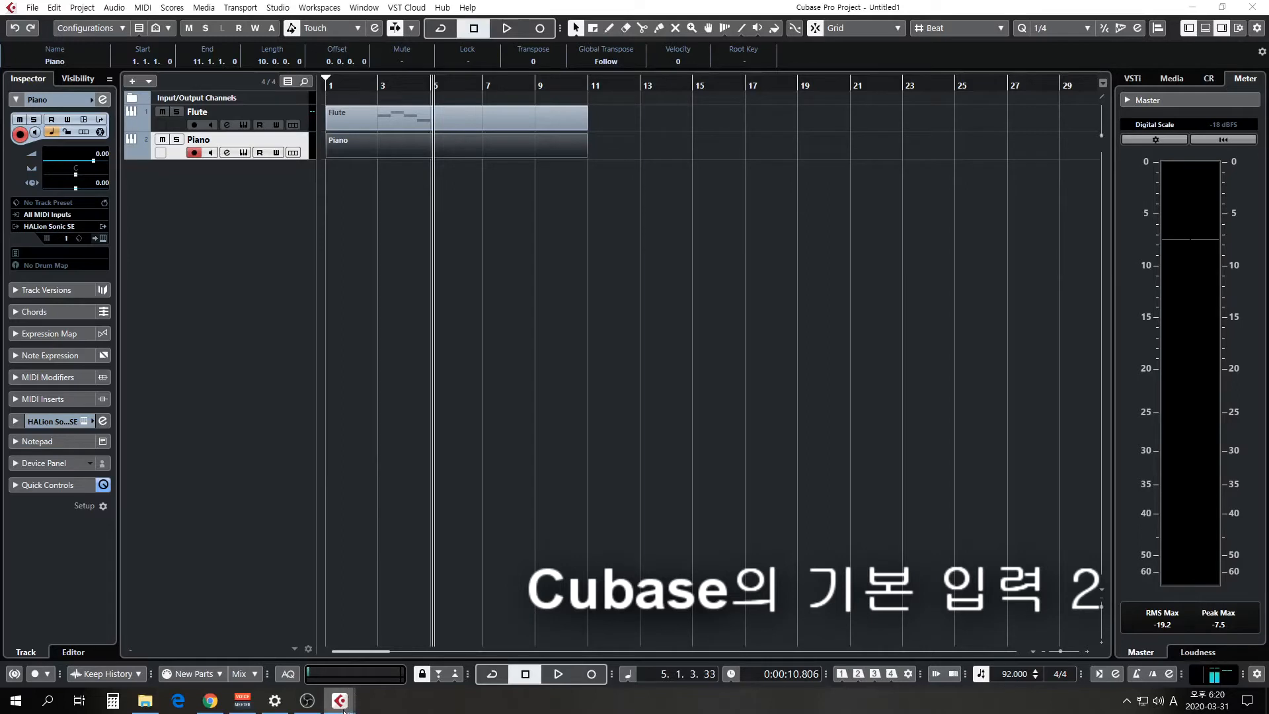
{"action": "mouse_move", "coordinate": [344, 711]}
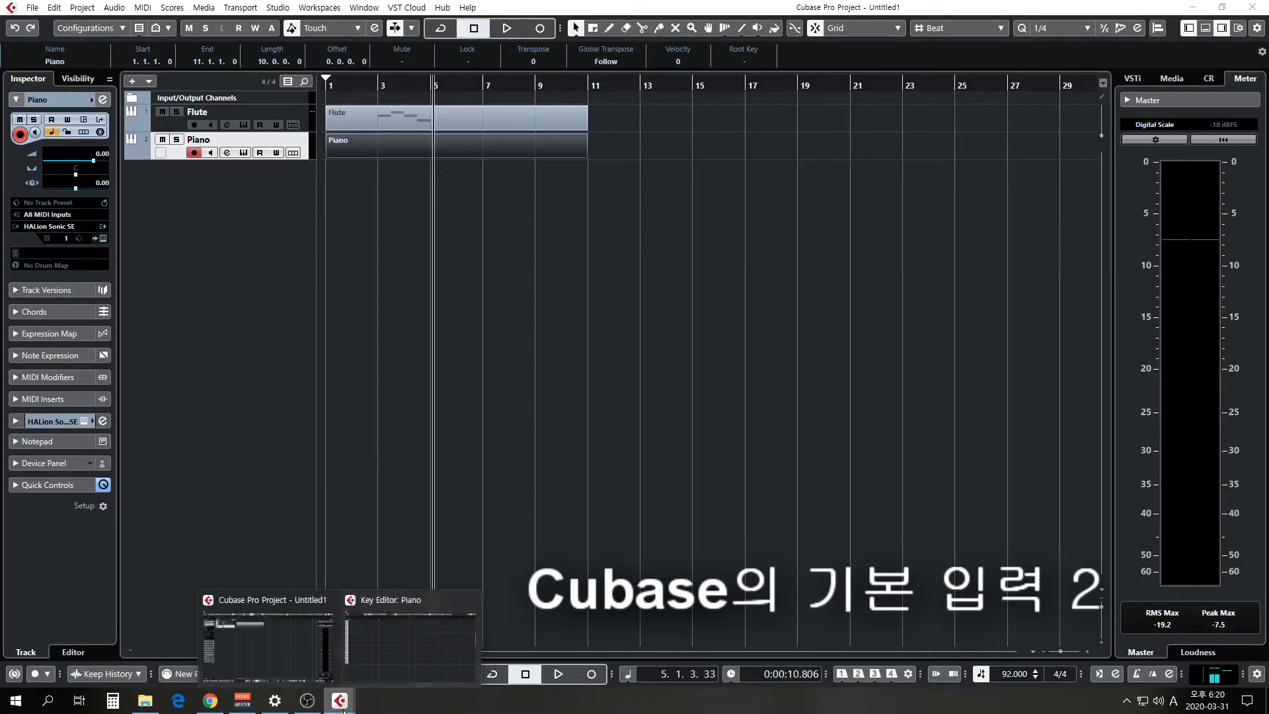
{"action": "left_click", "coordinate": [269, 649]}
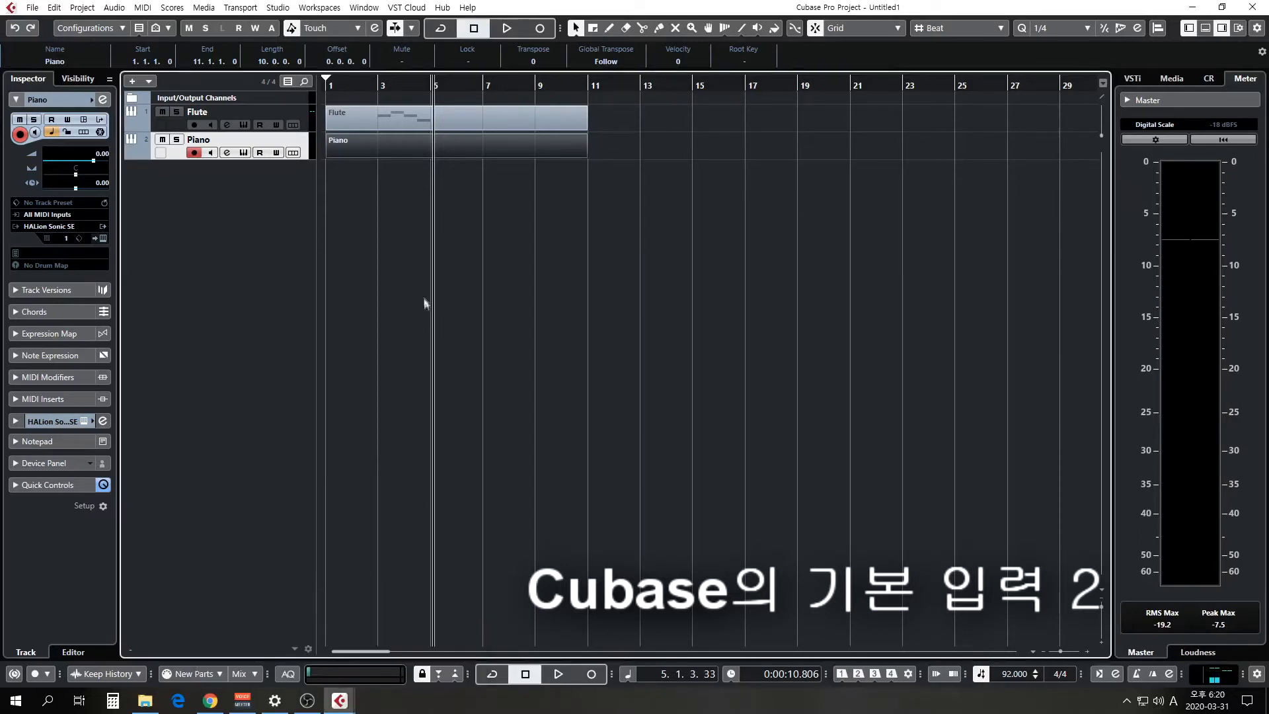
In the Piano part's Key Editor, place the playback cursor at bar 3 and set the quantize value to 1/2.
{"action": "double_click", "coordinate": [359, 149]}
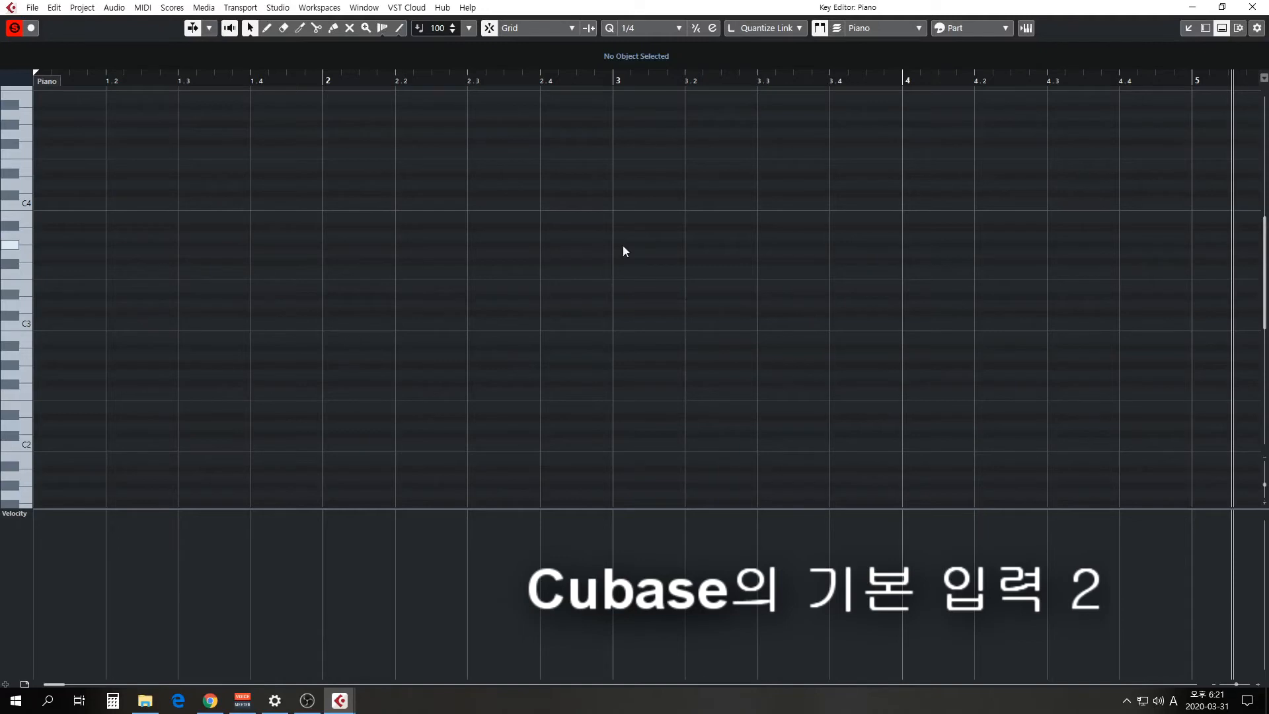
{"action": "left_click", "coordinate": [613, 81]}
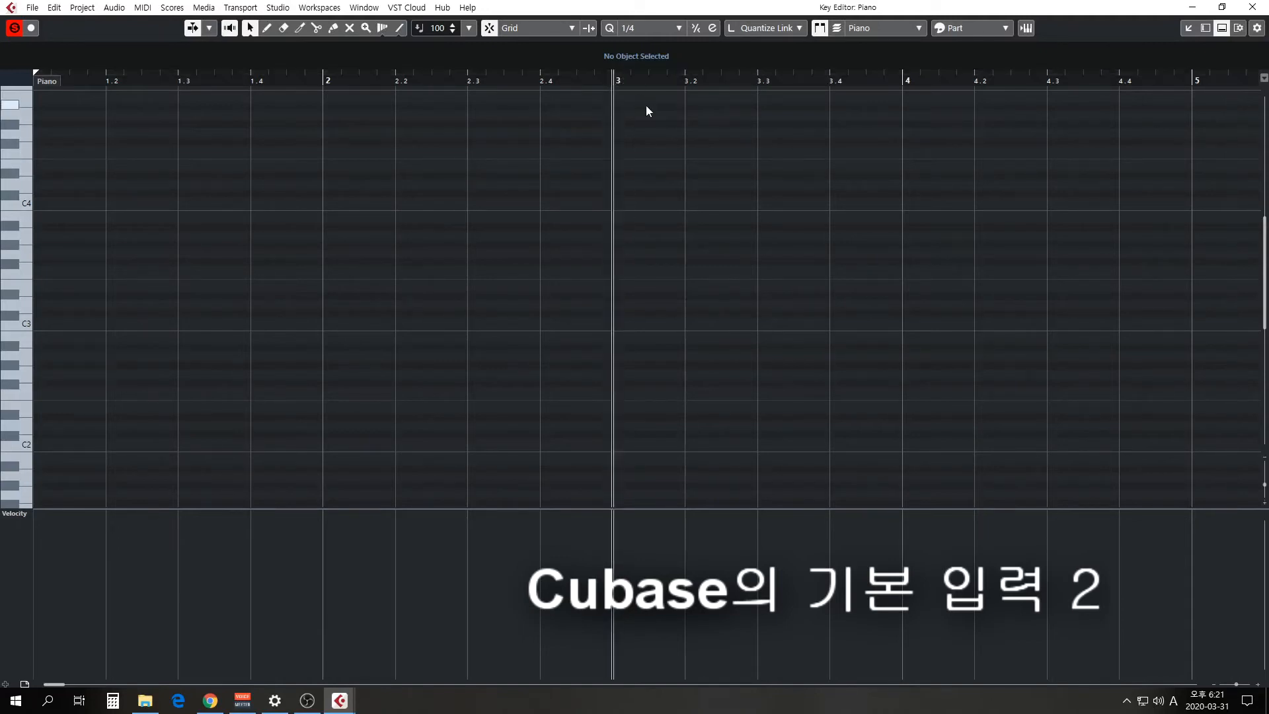
{"action": "left_click", "coordinate": [210, 701]}
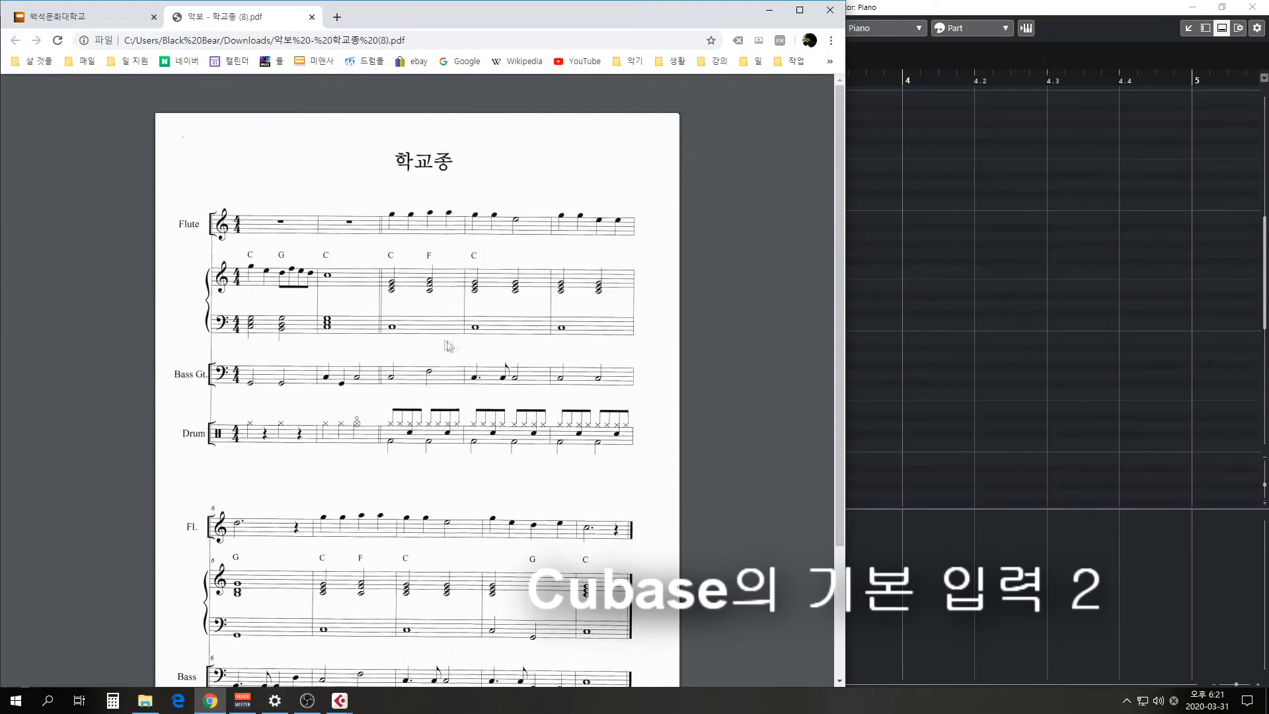
{"action": "left_click", "coordinate": [768, 9]}
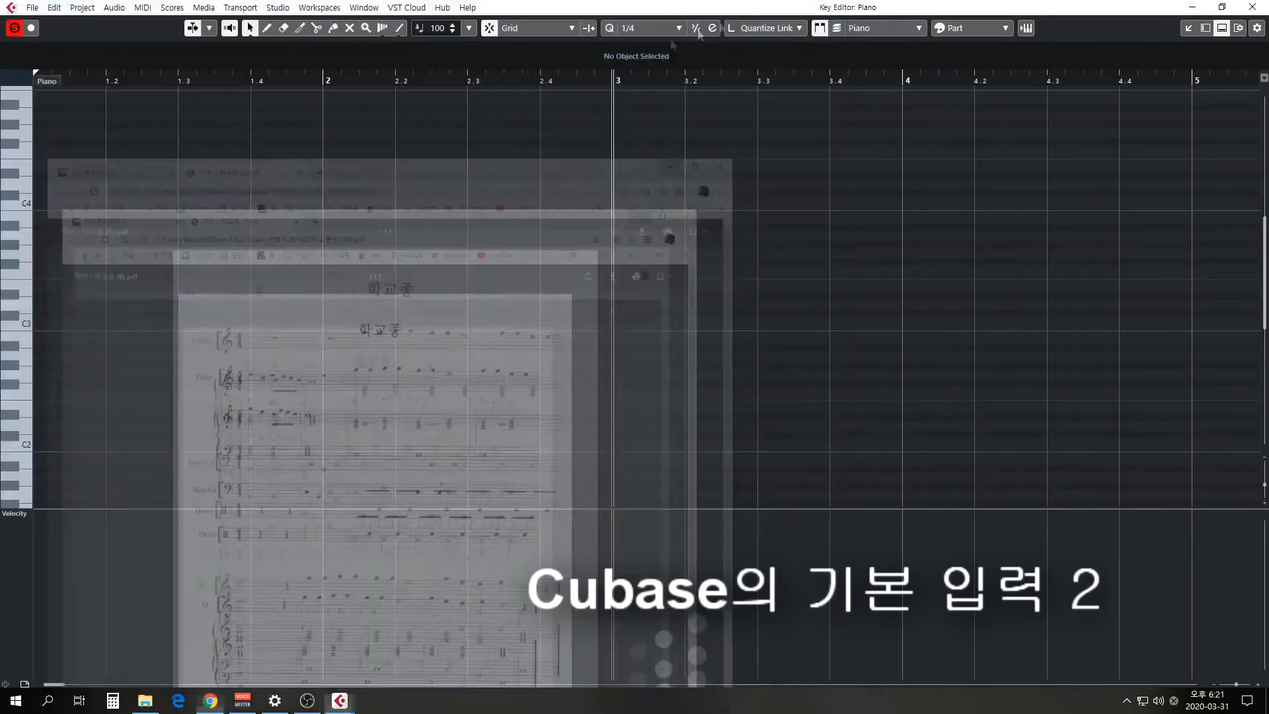
{"action": "left_click", "coordinate": [644, 29]}
{"action": "left_click", "coordinate": [653, 63]}
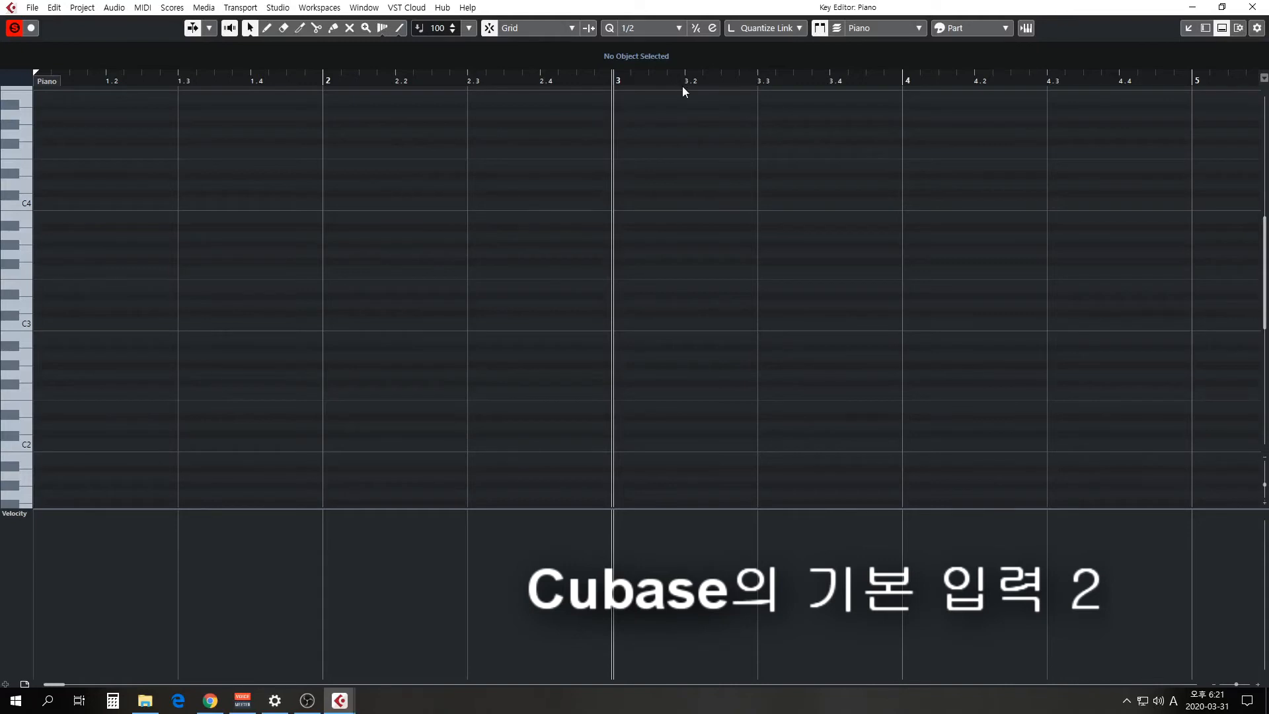
Enter a half-note C chord of C3, E3 and G3 at the start of bar 3.
{"action": "left_click", "coordinate": [26, 326]}
{"action": "left_click", "coordinate": [622, 321]}
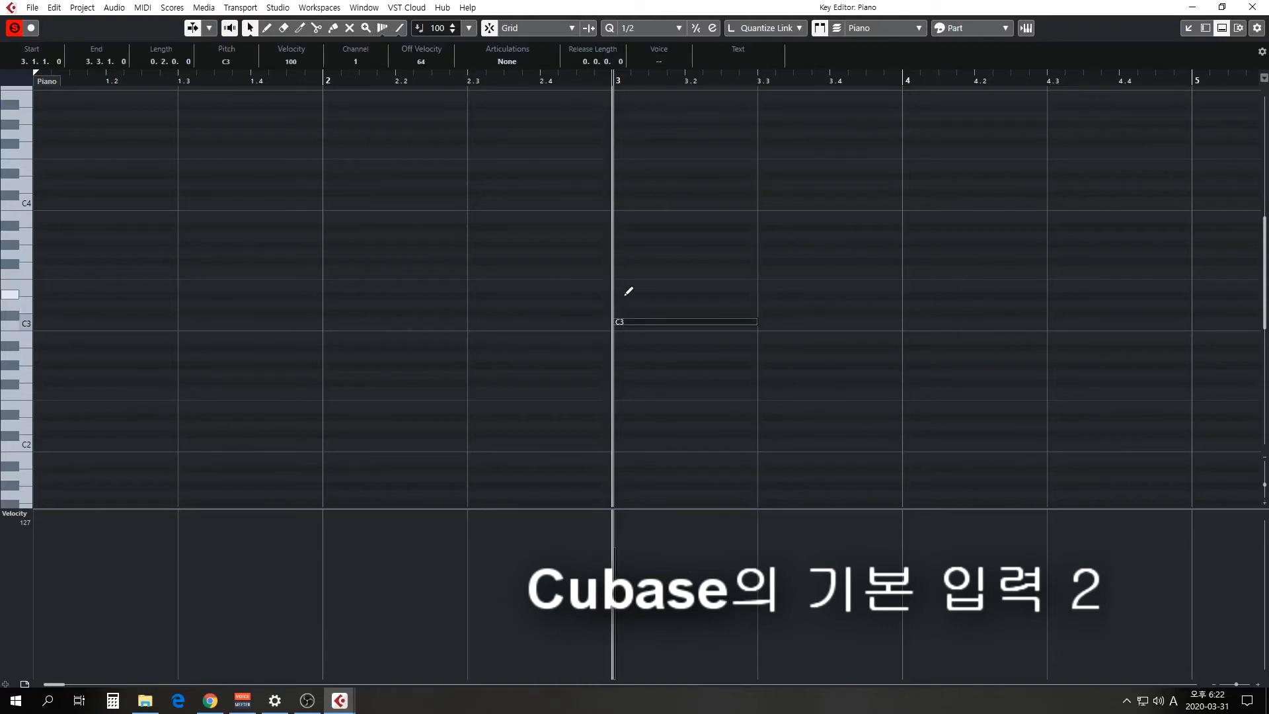
{"action": "left_click", "coordinate": [625, 295], "text": "alt"}
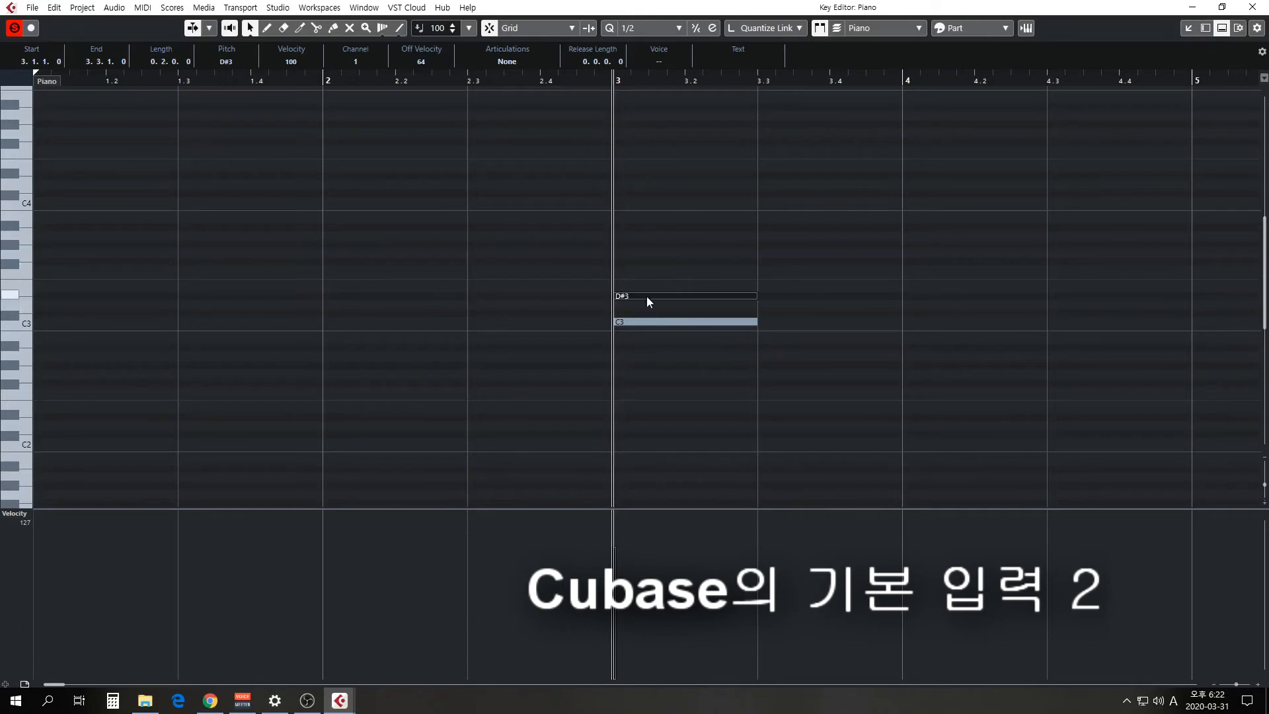
{"action": "left_click_drag", "start_coordinate": [646, 296], "coordinate": [648, 291]}
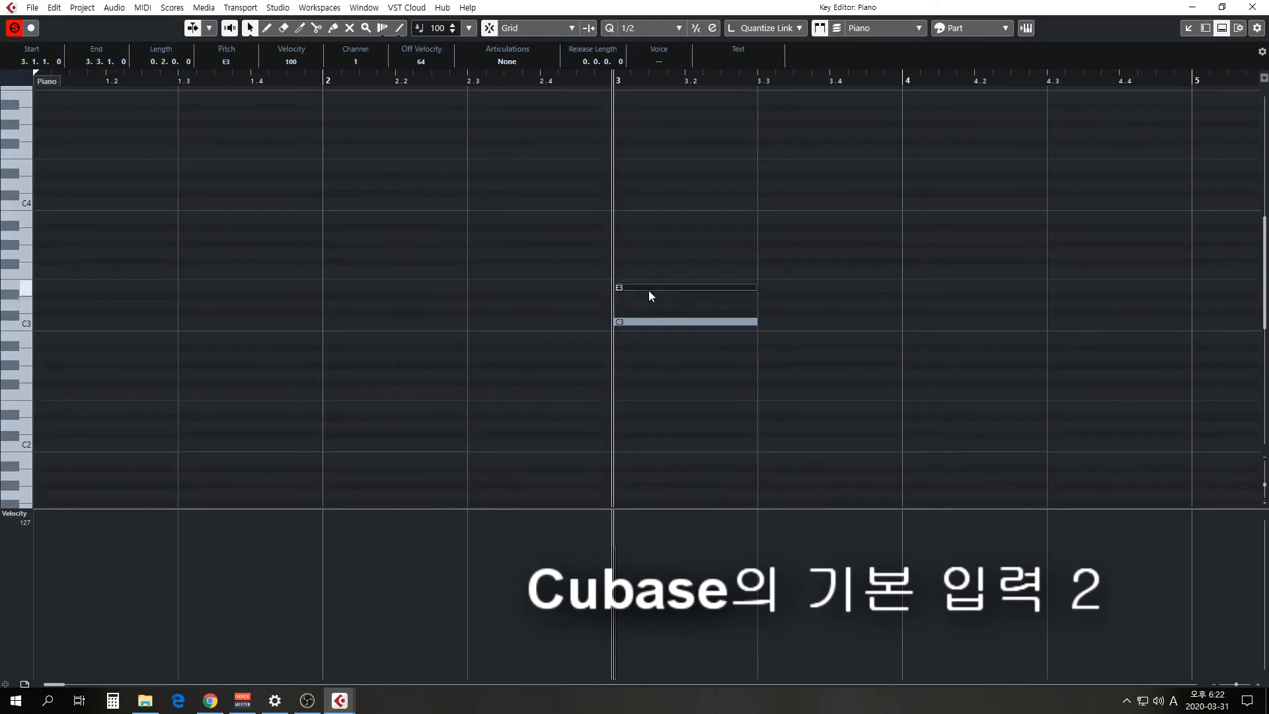
{"action": "left_click", "coordinate": [625, 253], "text": "alt"}
Enter a half-note F chord of C3, F3 and A3 on beat 3 of bar 3.
{"action": "left_click", "coordinate": [775, 322], "text": "alt"}
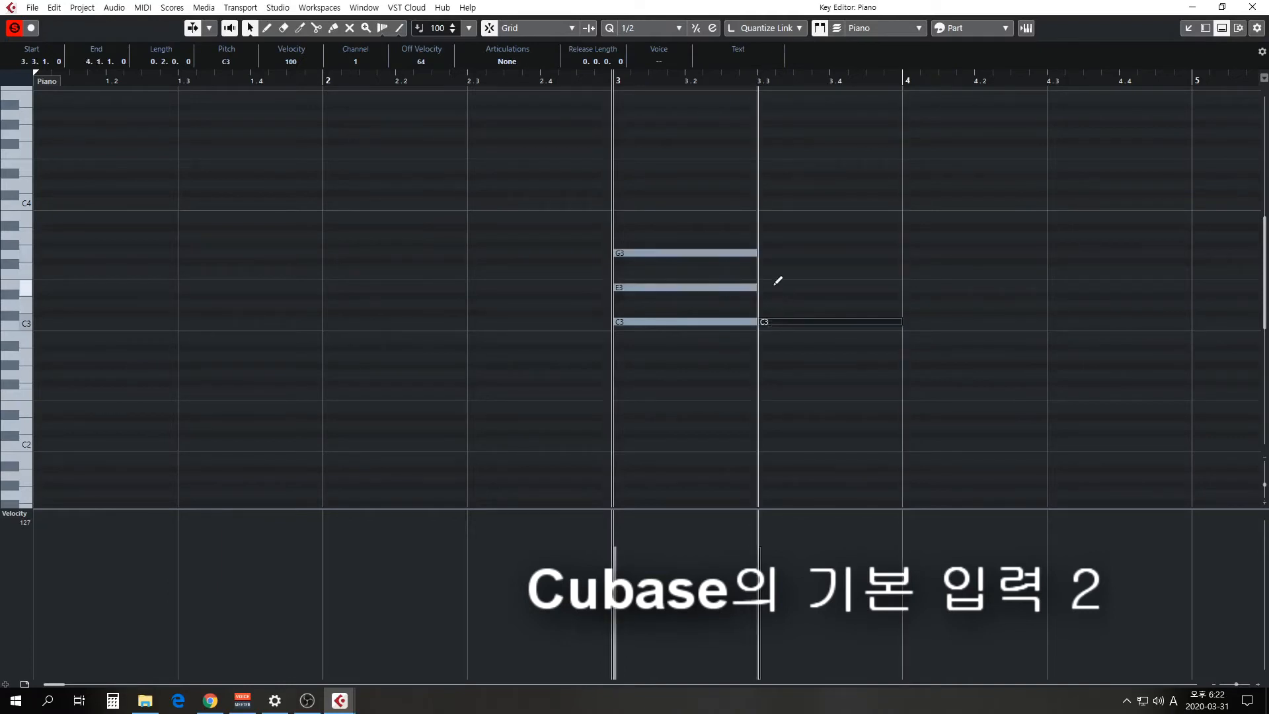
{"action": "left_click", "coordinate": [766, 270], "text": "alt"}
{"action": "left_click", "coordinate": [770, 235], "text": "alt"}
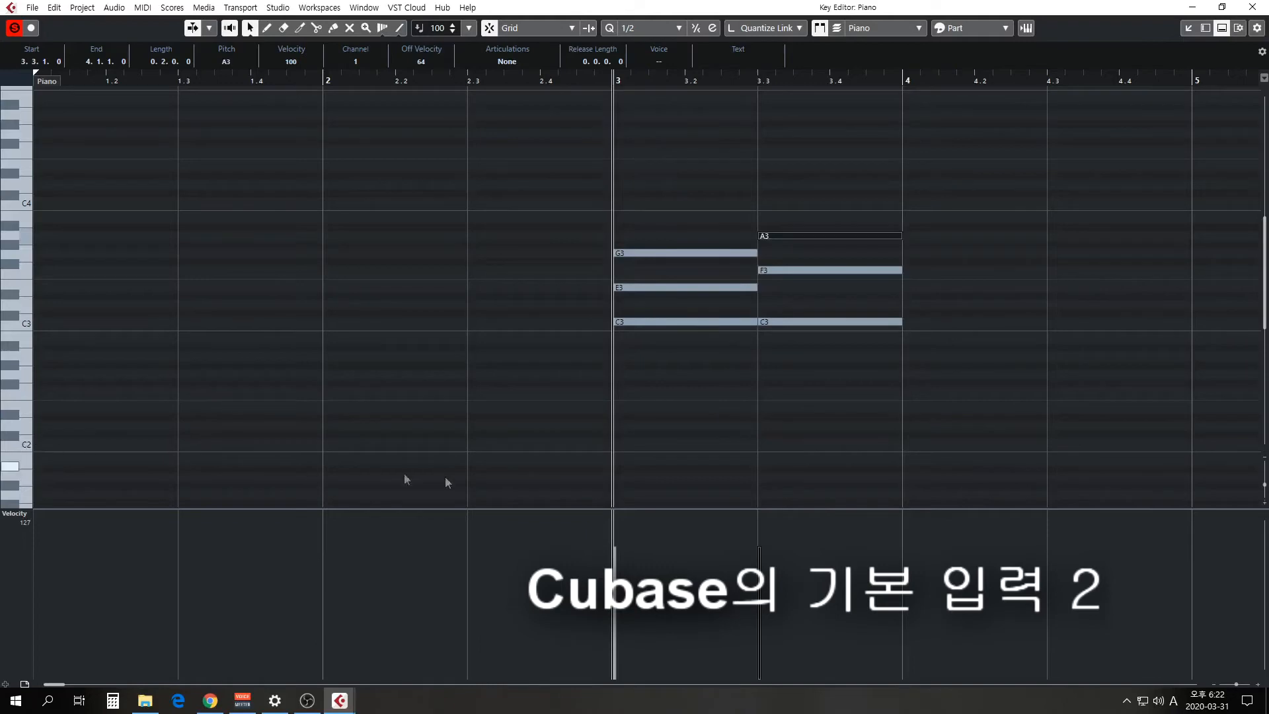
Following the 학교종 score in Chrome, add a left-hand C2 note spanning all of bar 3 and play the bar back.
{"action": "left_click", "coordinate": [208, 704]}
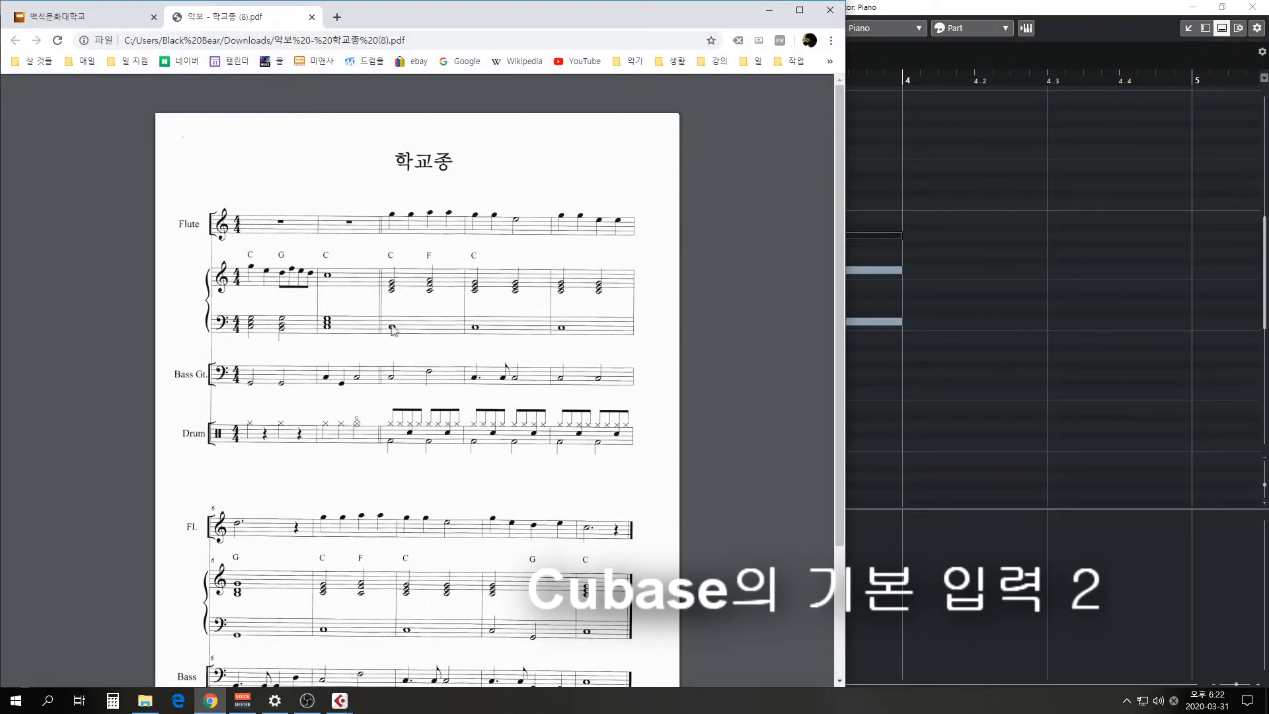
{"action": "left_click", "coordinate": [768, 11]}
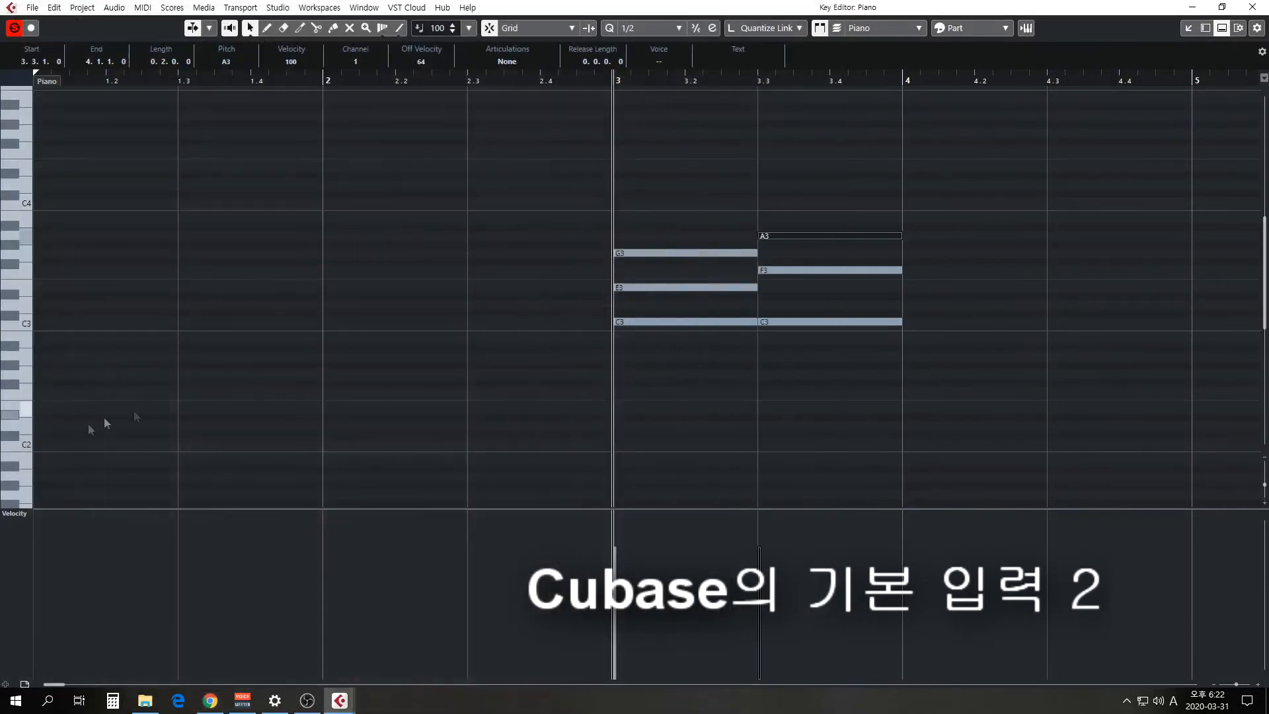
{"action": "left_click", "coordinate": [628, 442]}
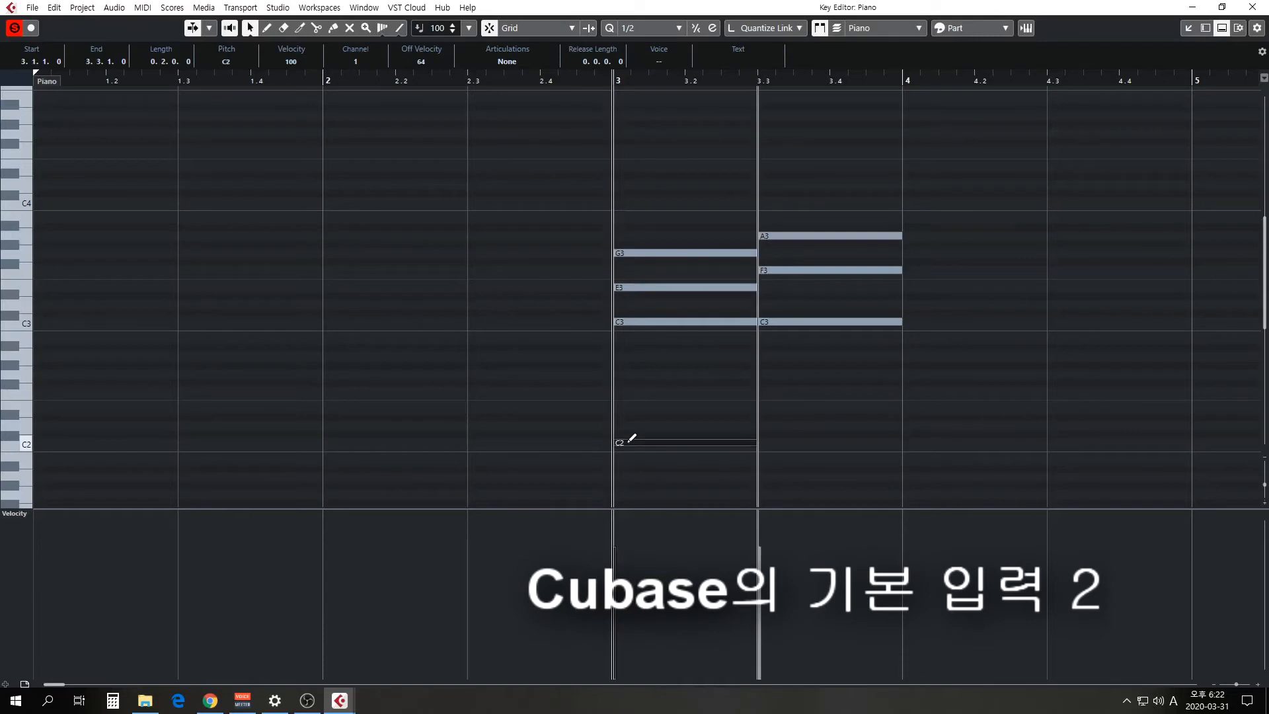
{"action": "left_click_drag", "start_coordinate": [656, 441], "coordinate": [899, 437]}
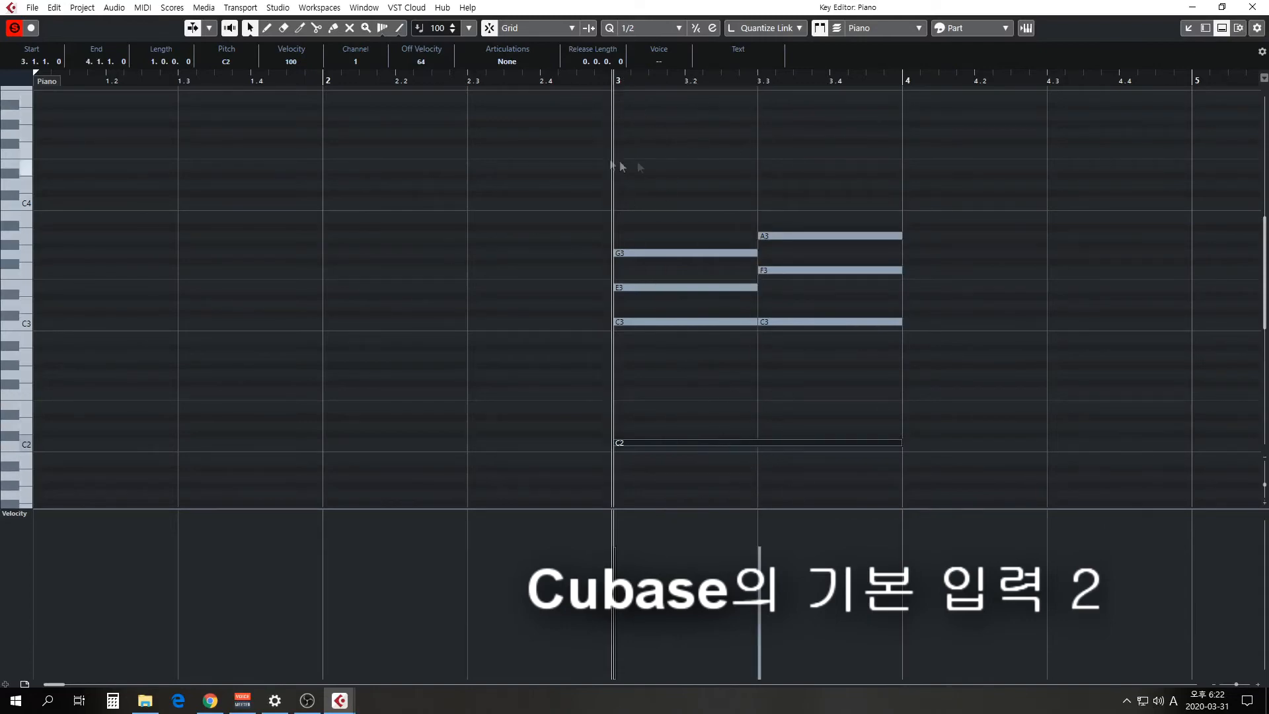
{"action": "key", "text": "space"}
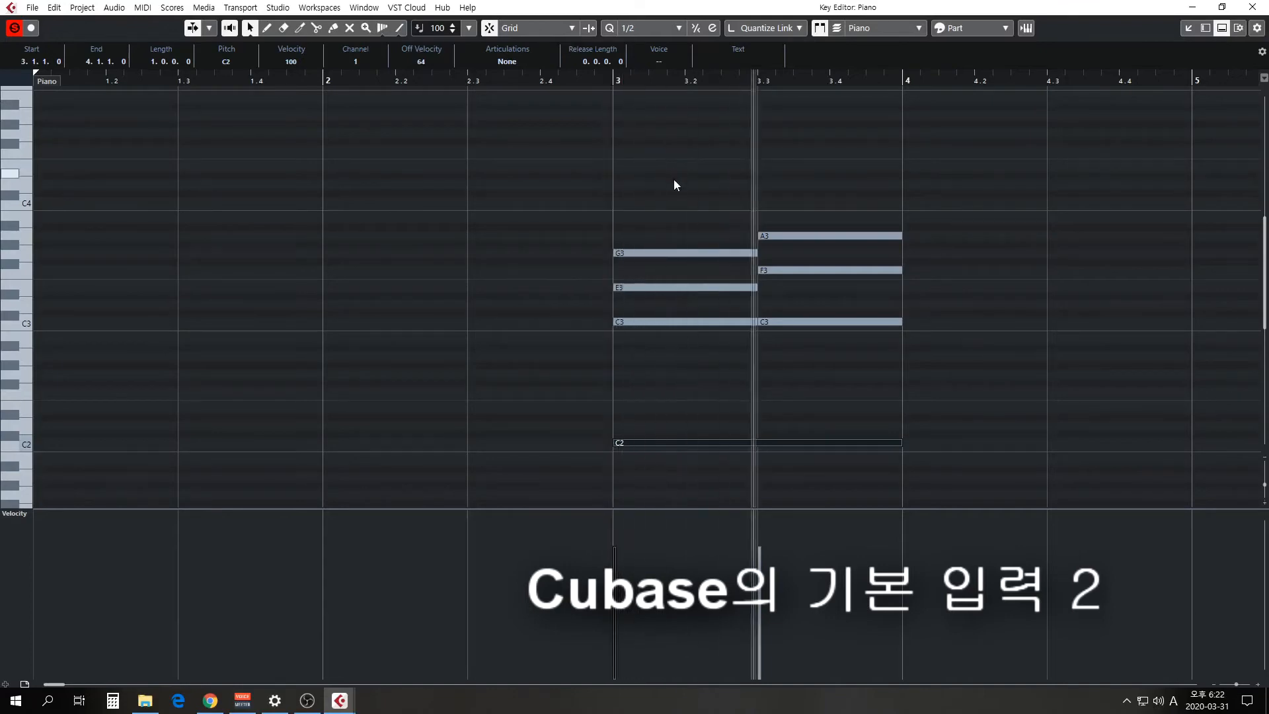
Check the score in Chrome and enter a half-note chord of C3, E3 and G3 at the start of bar 4.
{"action": "left_click", "coordinate": [210, 700]}
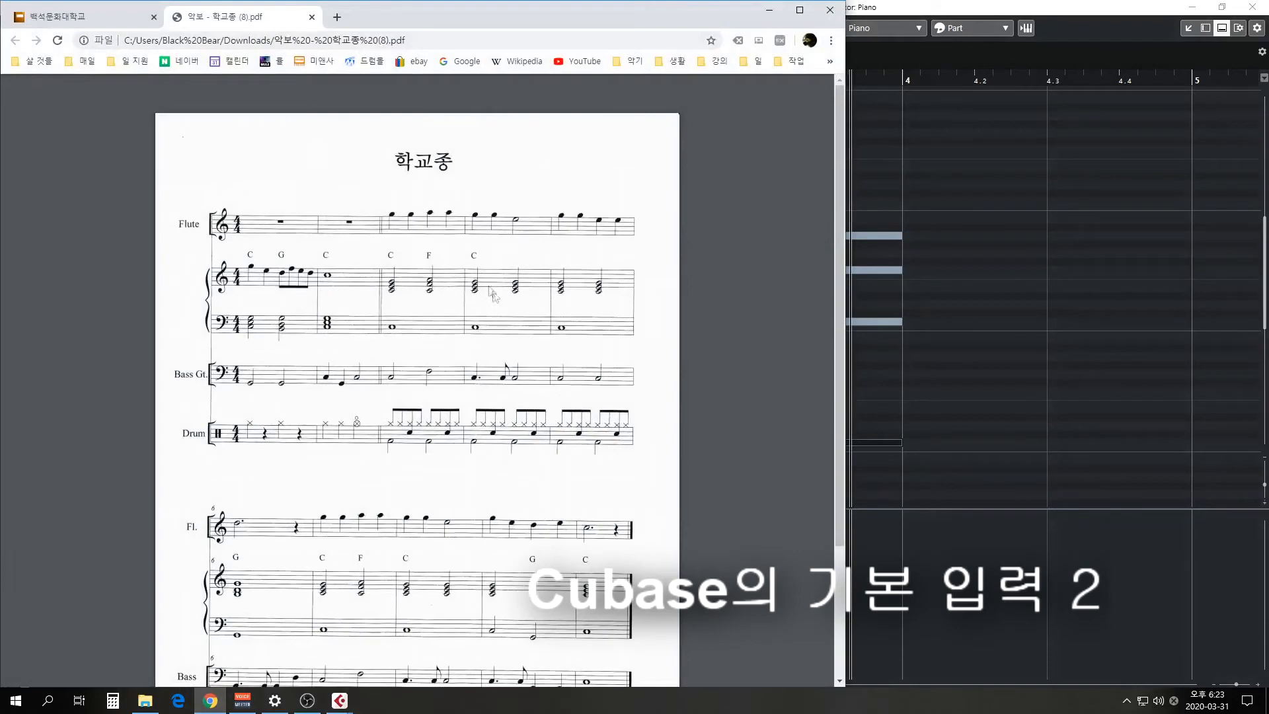
{"action": "left_click", "coordinate": [769, 11]}
{"action": "scroll", "coordinate": [830, 345], "scroll_direction": "right", "scroll_amount": 3}
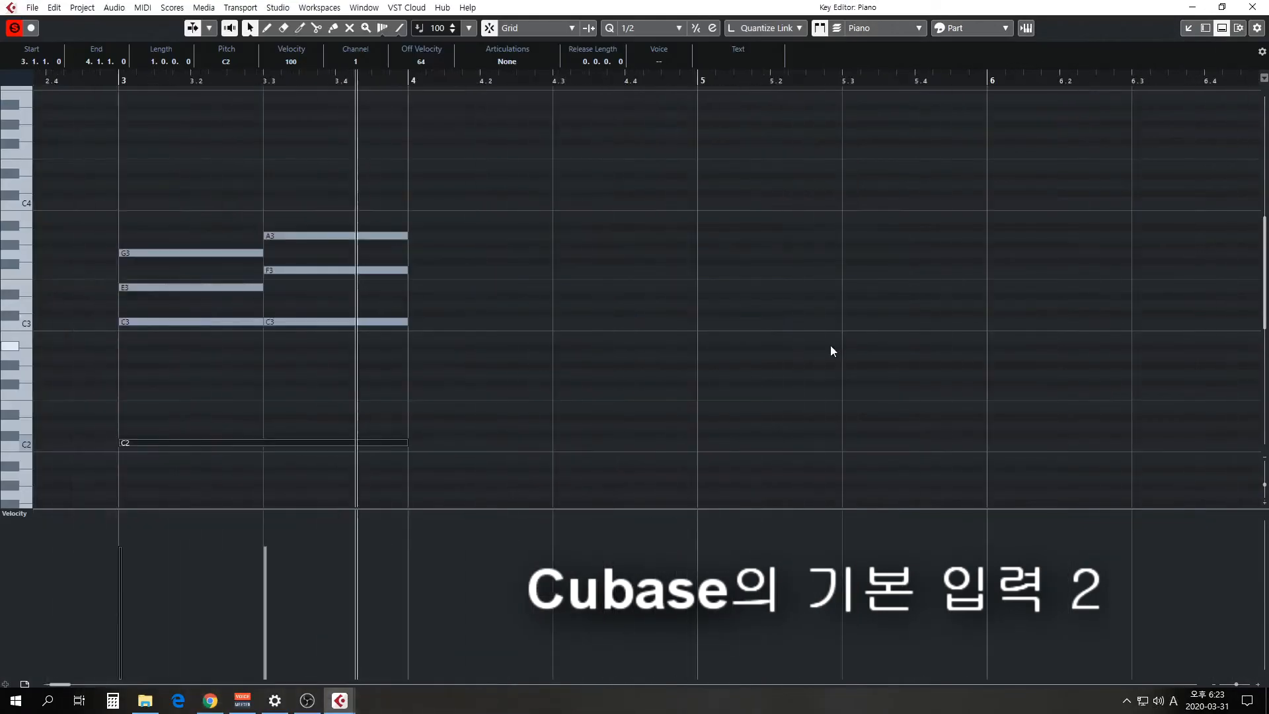
{"action": "left_click", "coordinate": [430, 321], "text": "alt"}
{"action": "left_click", "coordinate": [426, 287], "text": "alt"}
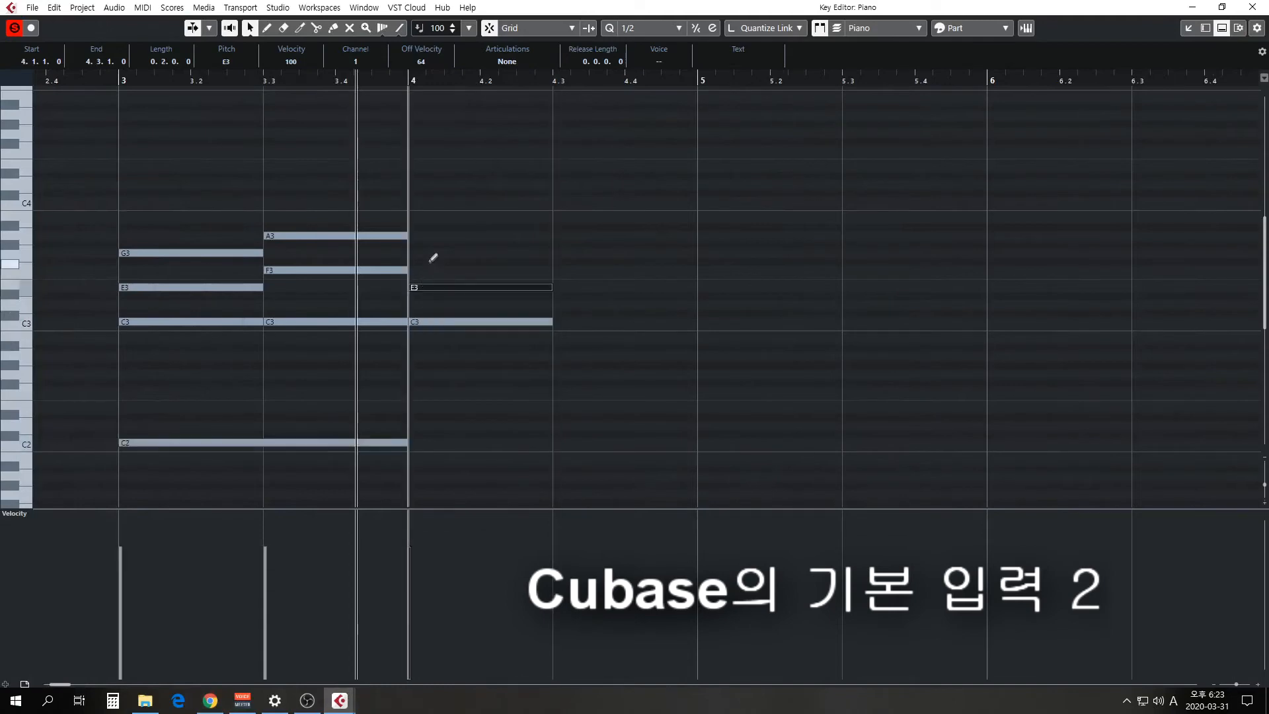
{"action": "left_click", "coordinate": [429, 253], "text": "alt"}
Enter a C3, E3 and G3 half-note chord on beat 3 of bar 4 and a C2 note spanning the whole bar.
{"action": "left_click", "coordinate": [562, 322], "text": "alt"}
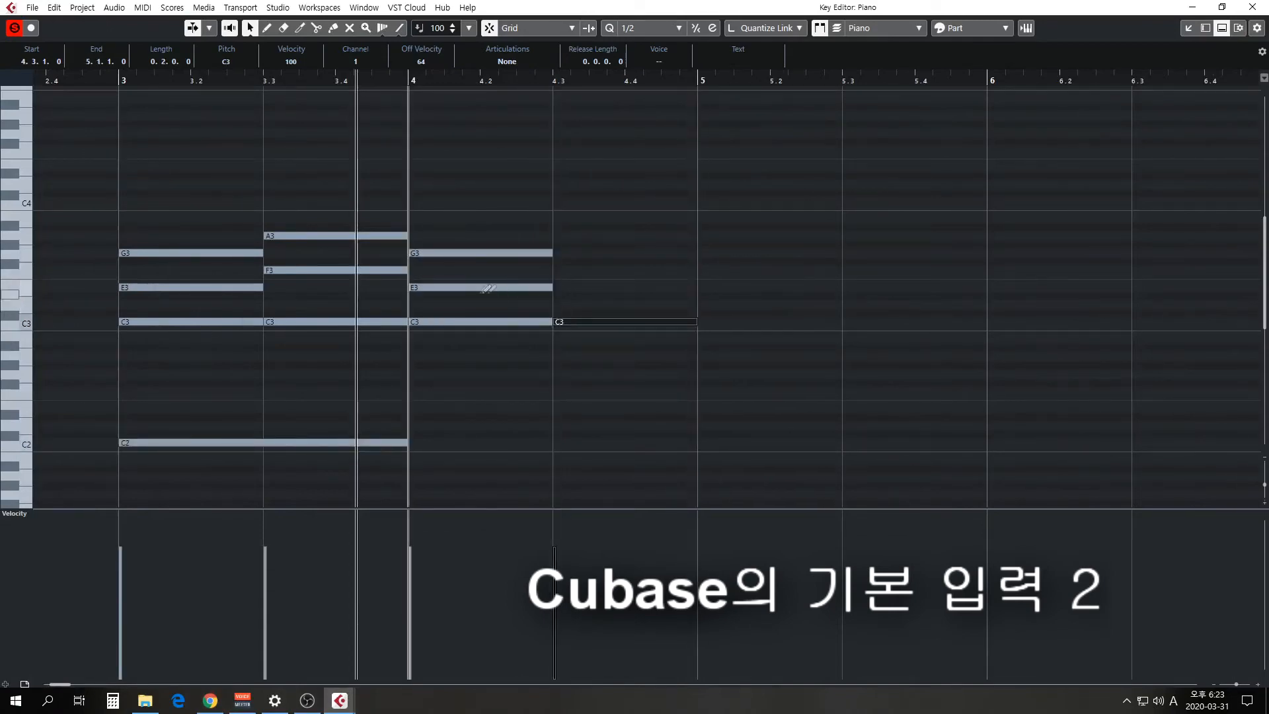
{"action": "left_click", "coordinate": [567, 287], "text": "alt"}
{"action": "left_click", "coordinate": [563, 253], "text": "alt"}
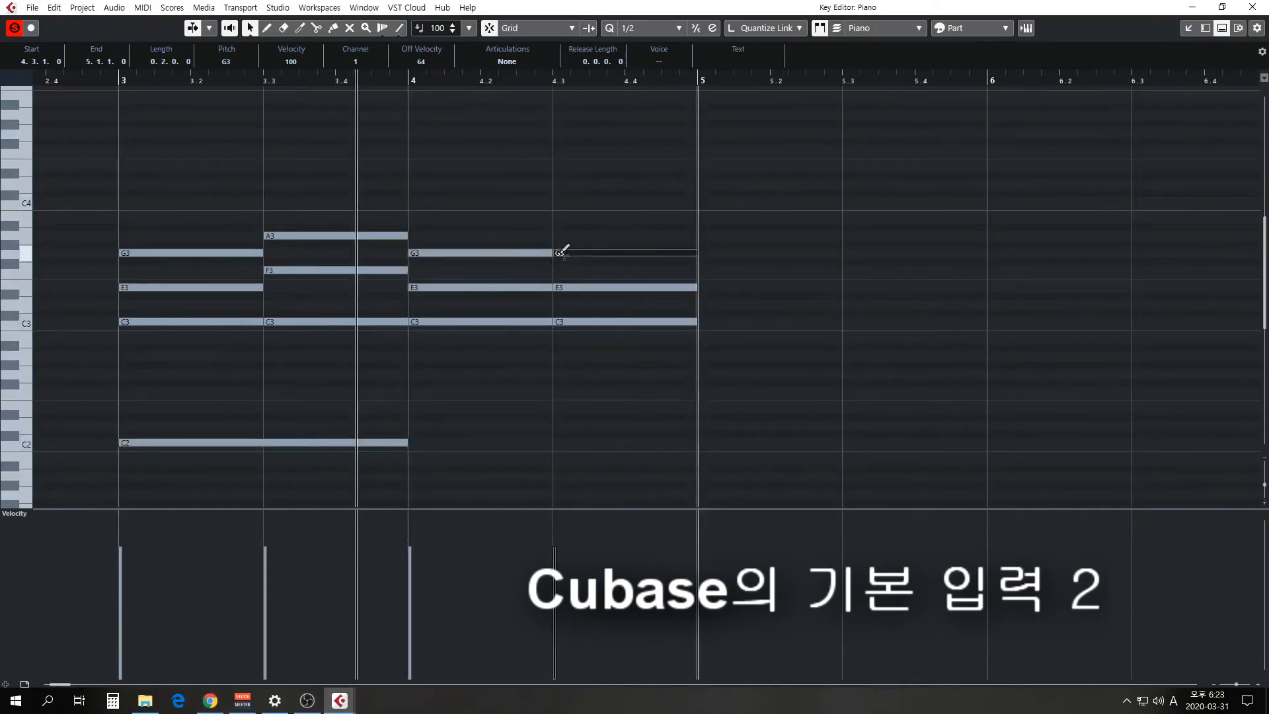
{"action": "left_click", "coordinate": [427, 442], "text": "alt"}
{"action": "left_click_drag", "start_coordinate": [430, 435], "coordinate": [667, 448]}
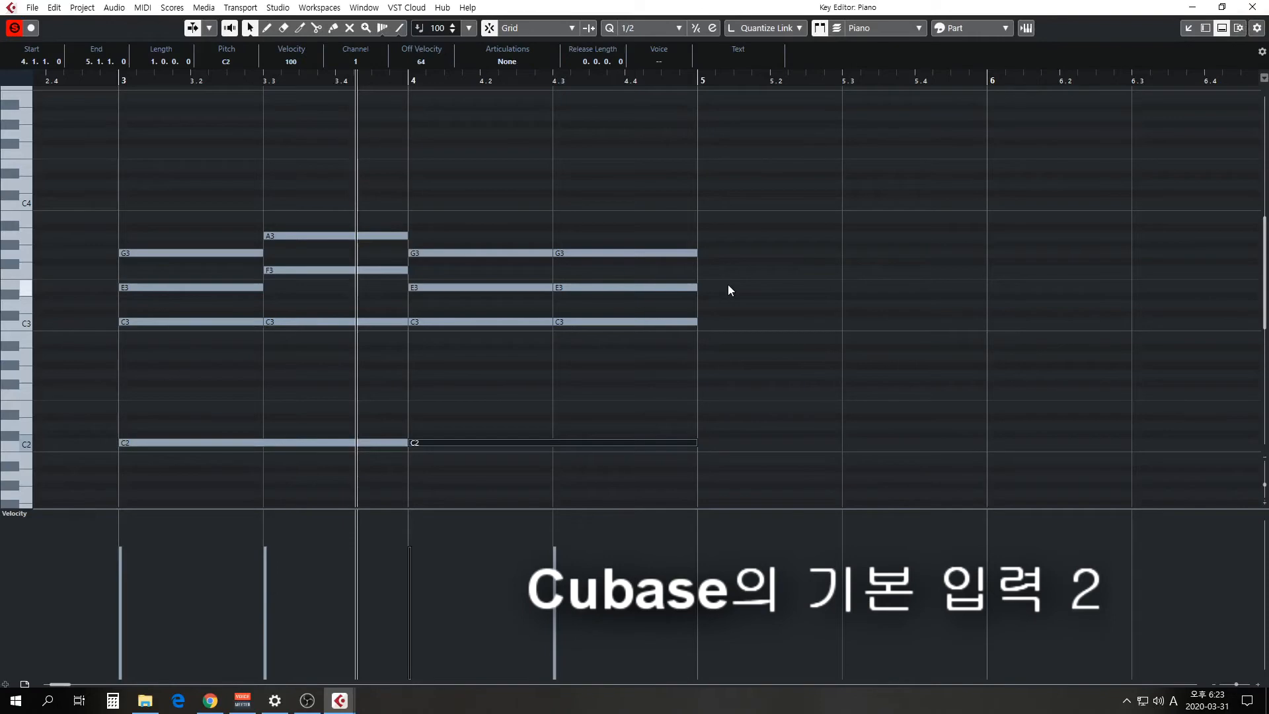
Close the Key Editor, play the Flute and Piano tracks from bar 3, and return the playback cursor to bar 3.
{"action": "key", "text": "Escape"}
{"action": "left_click", "coordinate": [379, 85]}
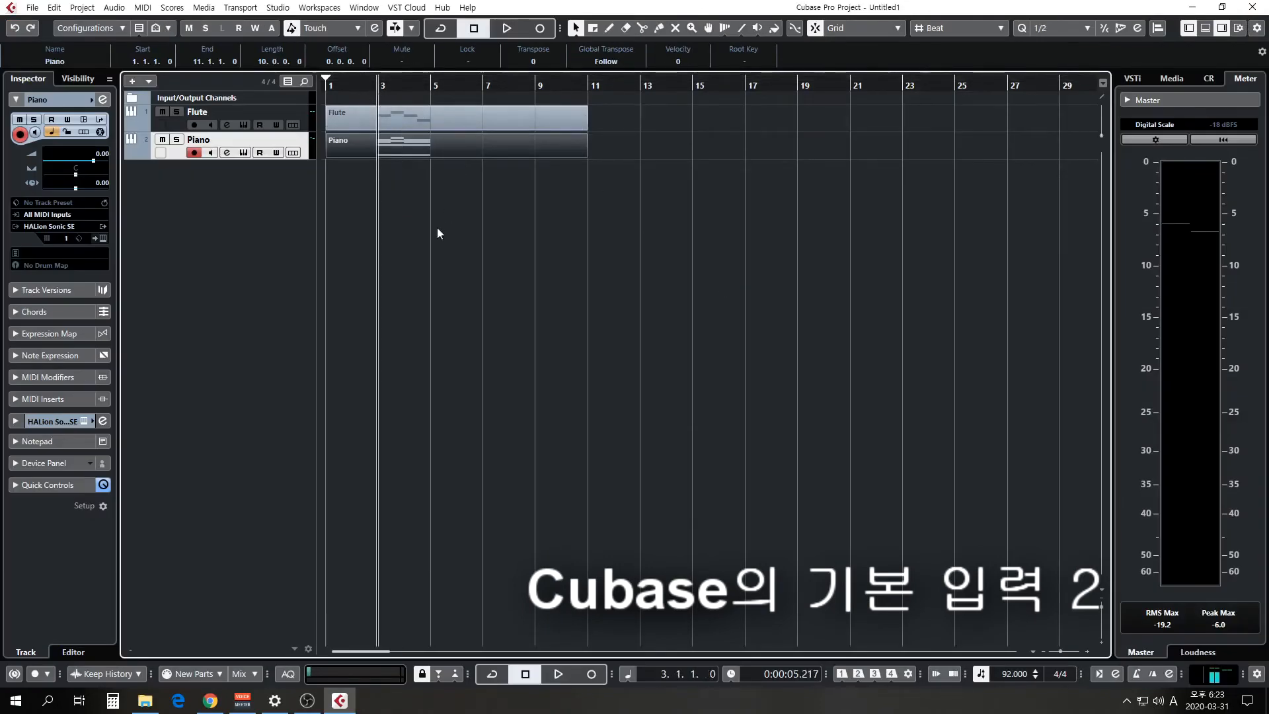
{"action": "key", "text": "space"}
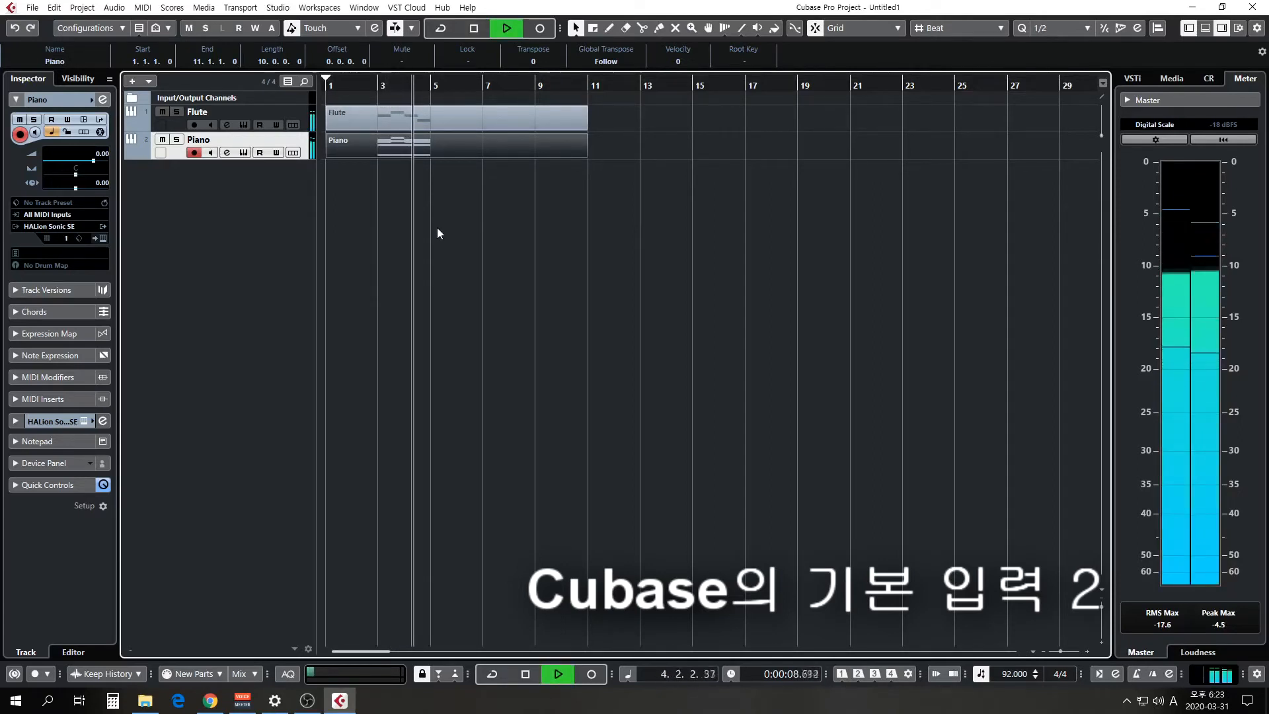
{"action": "key", "text": "space"}
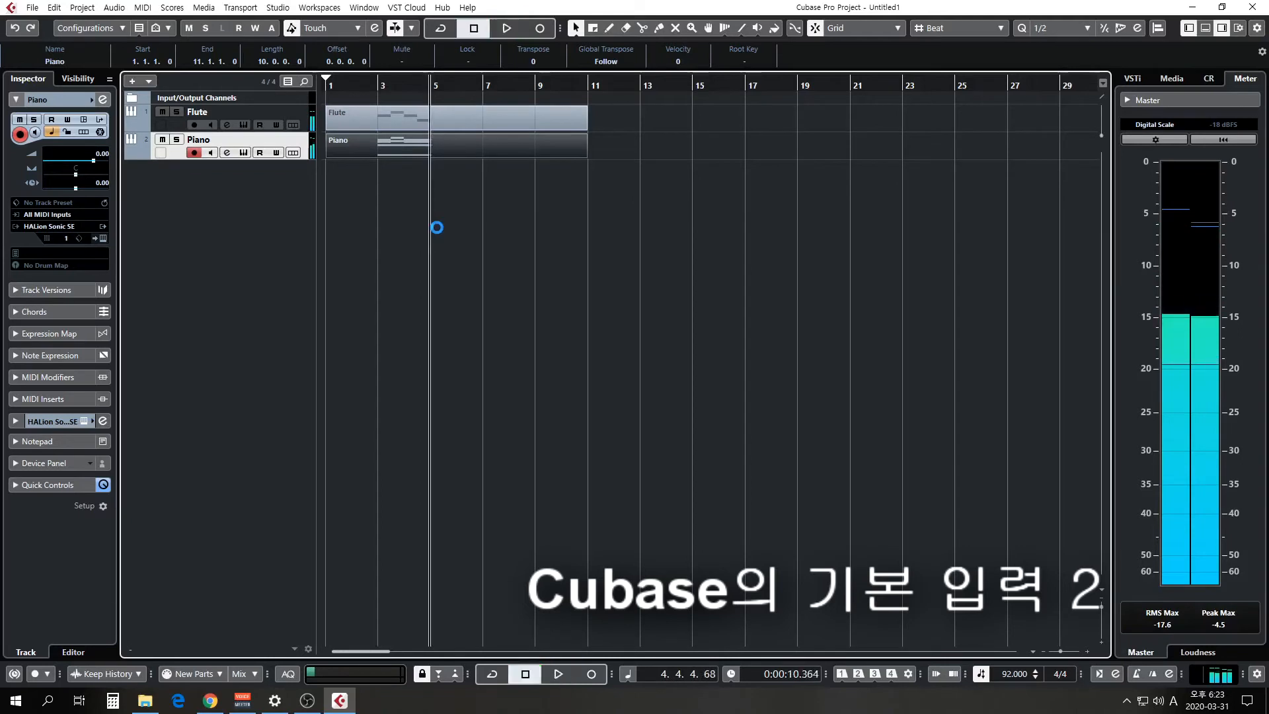
{"action": "left_click", "coordinate": [391, 144]}
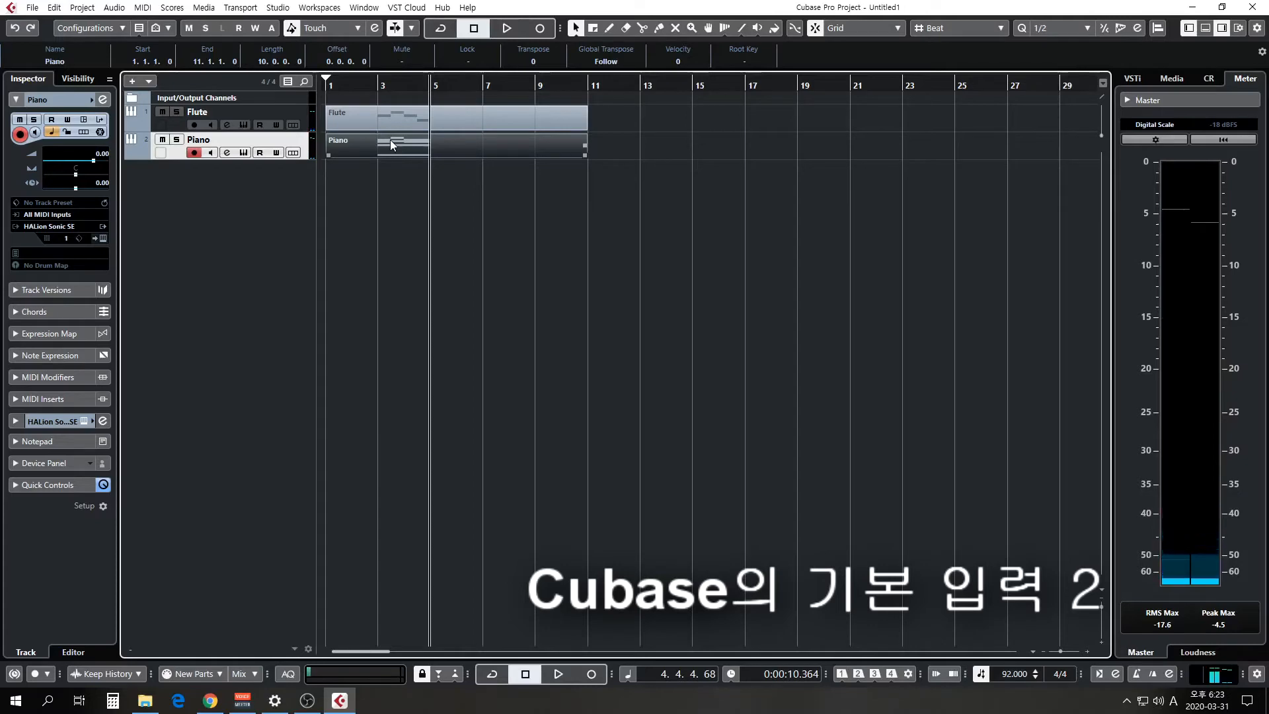
{"action": "left_click", "coordinate": [378, 84]}
Consult the 학교종 score in Chrome, then add one HALion Sonic SE instrument track routed to Stereo Out.
{"action": "left_click", "coordinate": [210, 701]}
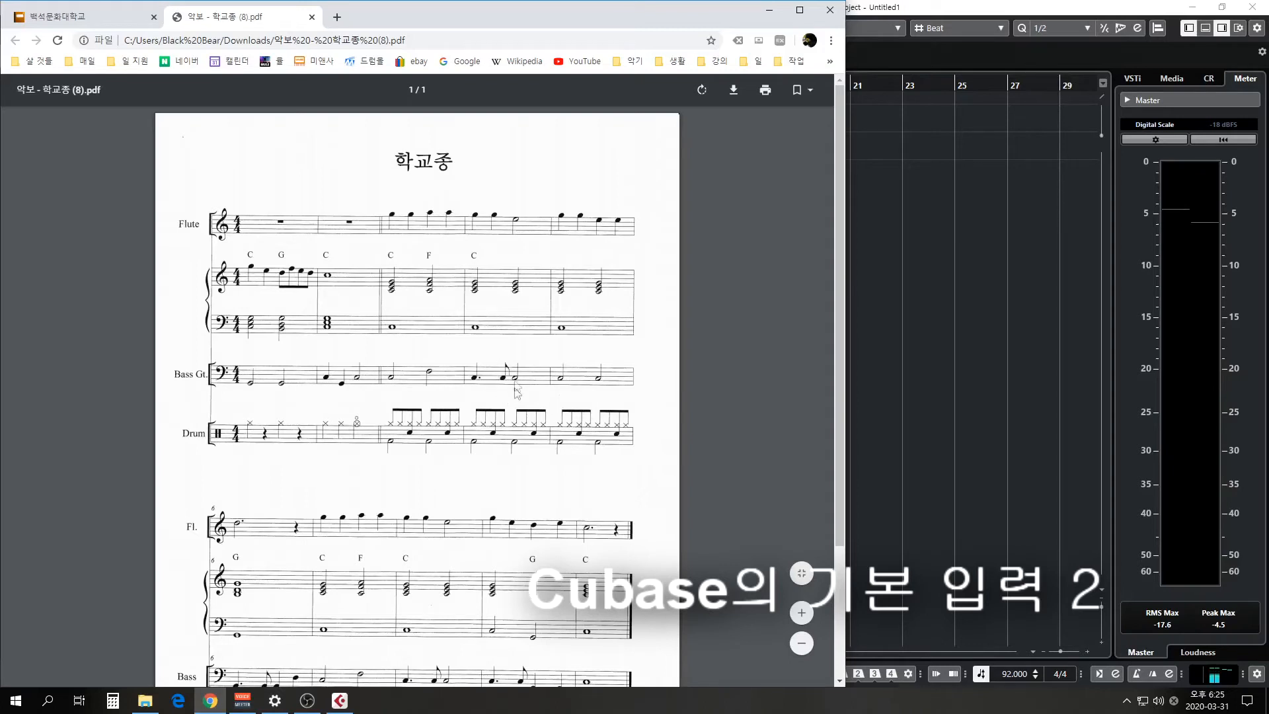
{"action": "left_click", "coordinate": [768, 10]}
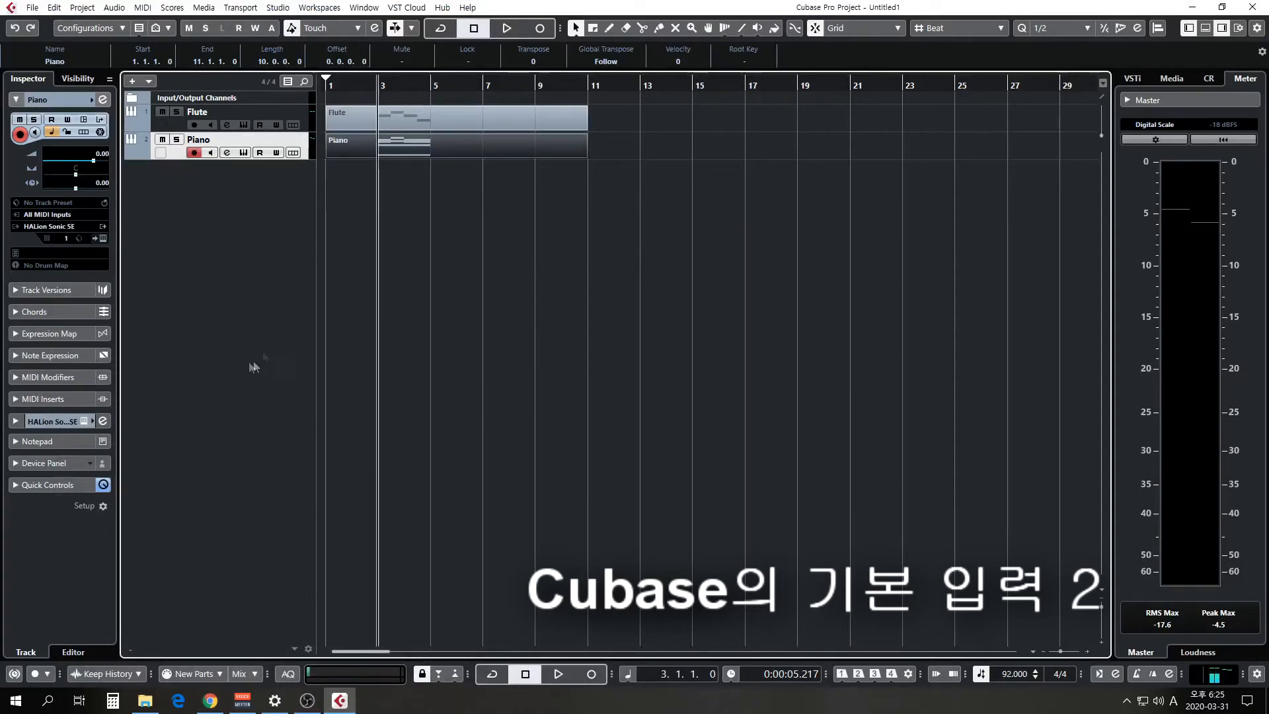
{"action": "right_click", "coordinate": [237, 263]}
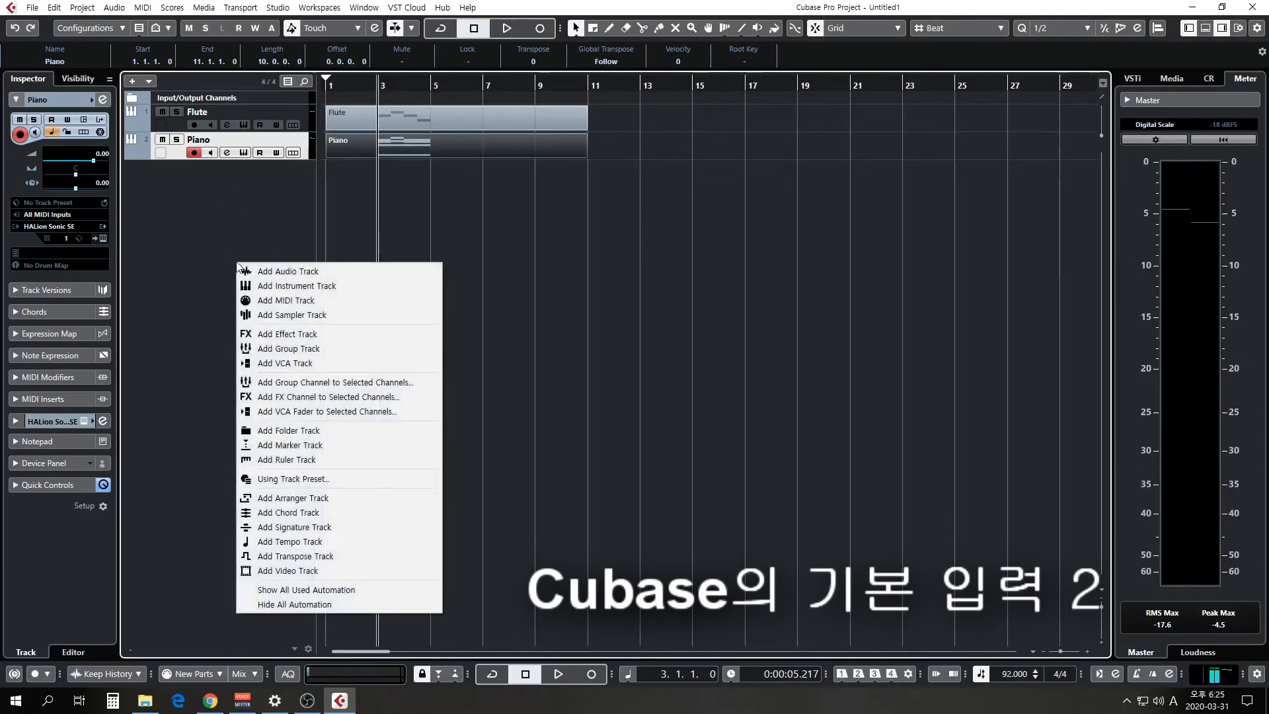
{"action": "left_click", "coordinate": [287, 291]}
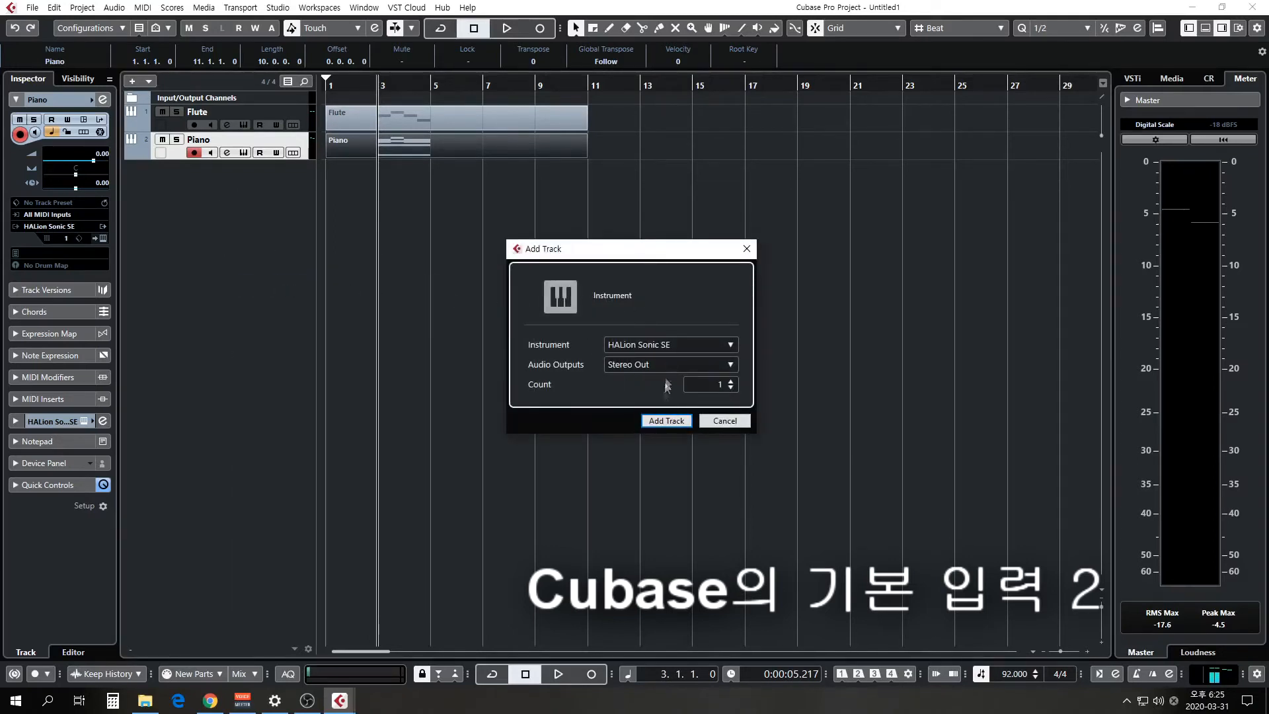
{"action": "left_click", "coordinate": [659, 419]}
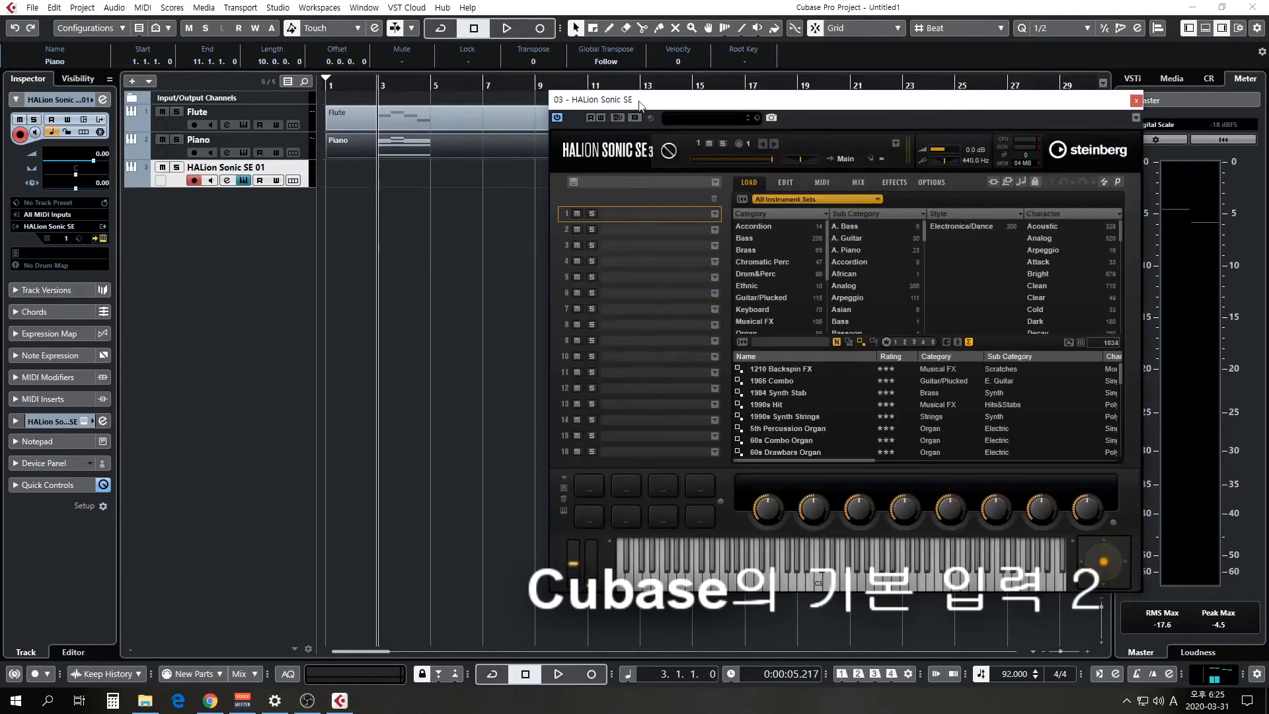
Search the HALion Sonic SE programs for "bass", load Electric Bass VX into slot 1, and close the instrument window.
{"action": "left_click_drag", "start_coordinate": [640, 100], "coordinate": [512, 98]}
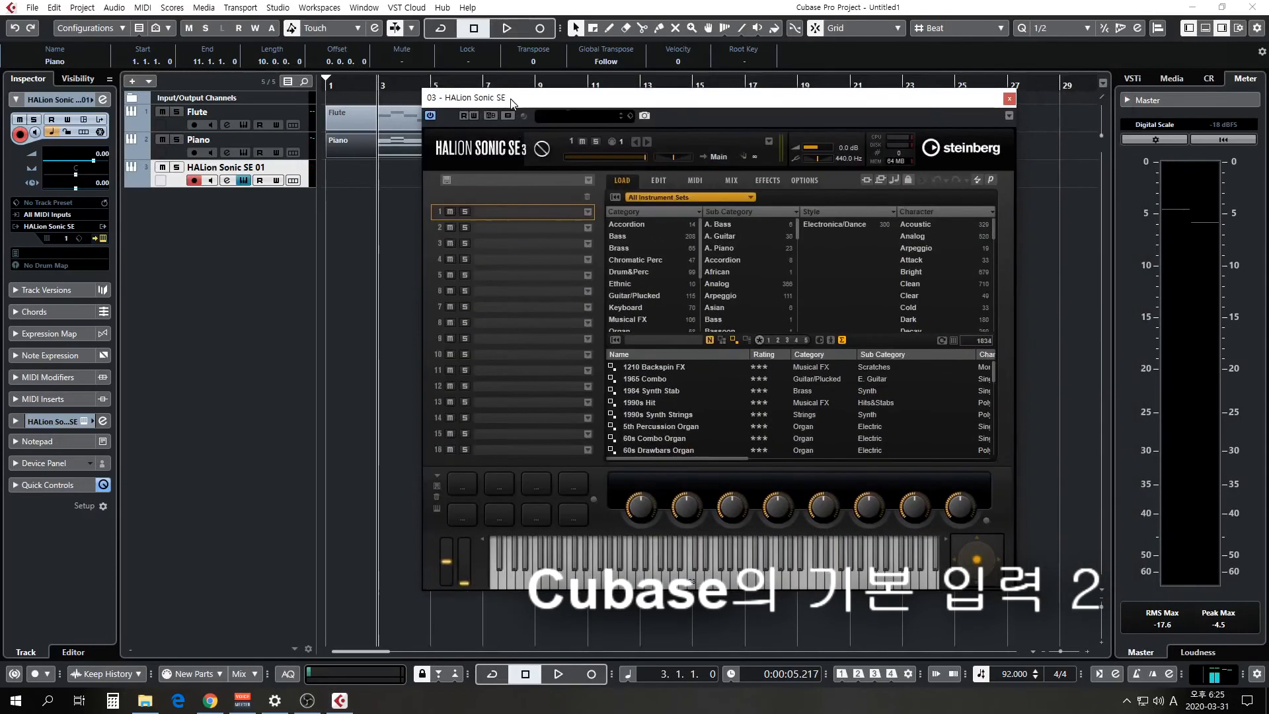
{"action": "left_click", "coordinate": [587, 213]}
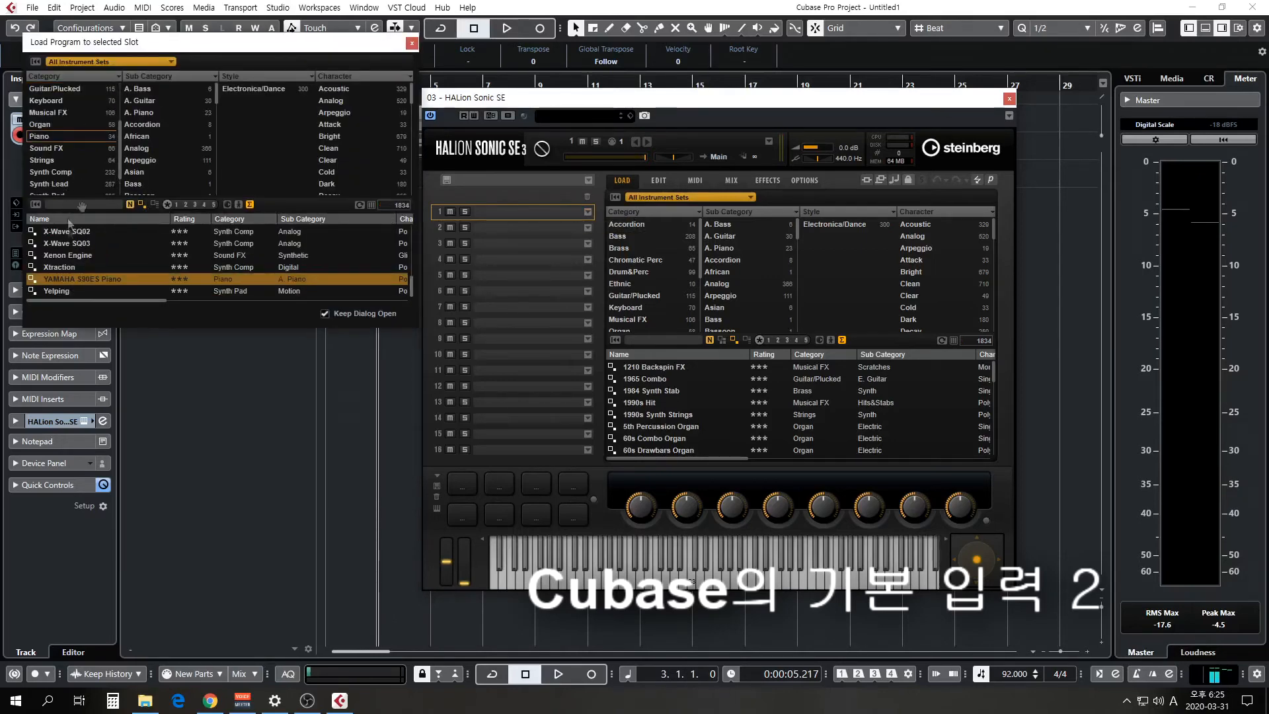
{"action": "left_click", "coordinate": [93, 205]}
{"action": "type", "text": "bass"}
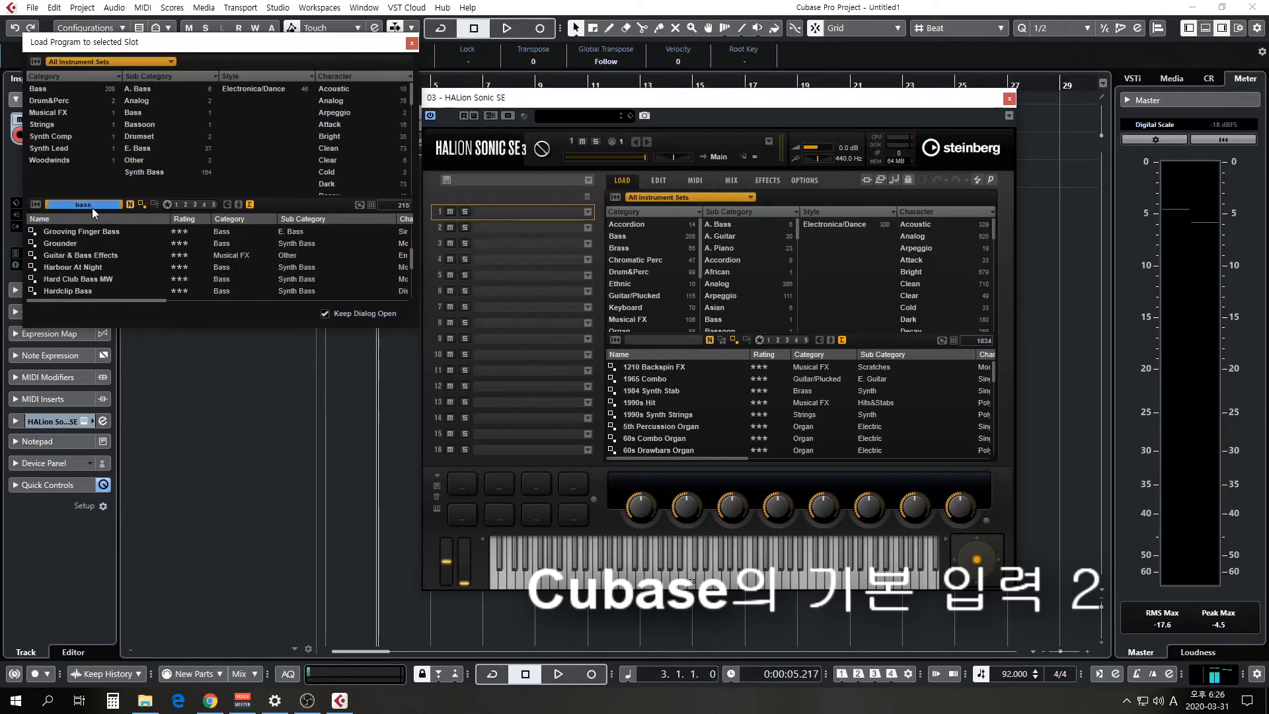
{"action": "left_click", "coordinate": [76, 235]}
{"action": "scroll", "coordinate": [73, 253], "scroll_direction": "up", "scroll_amount": 3}
{"action": "scroll", "coordinate": [74, 255], "scroll_direction": "up", "scroll_amount": 2}
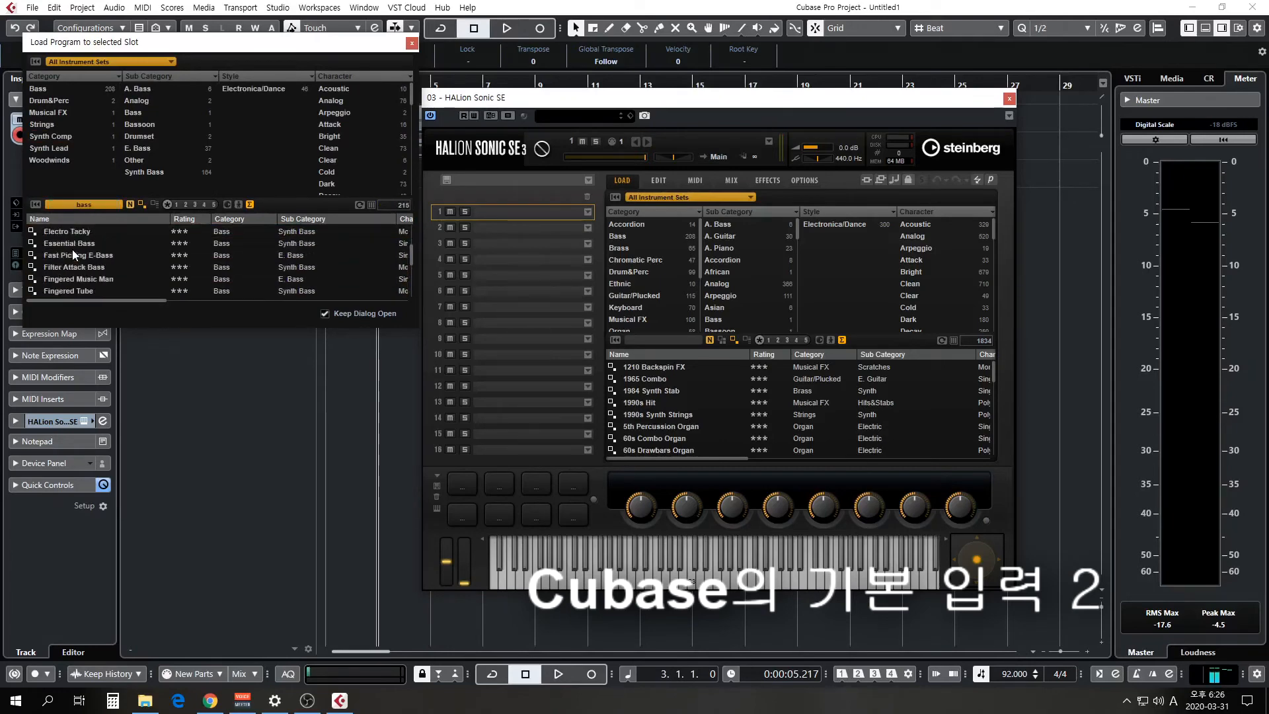
{"action": "left_click", "coordinate": [73, 251]}
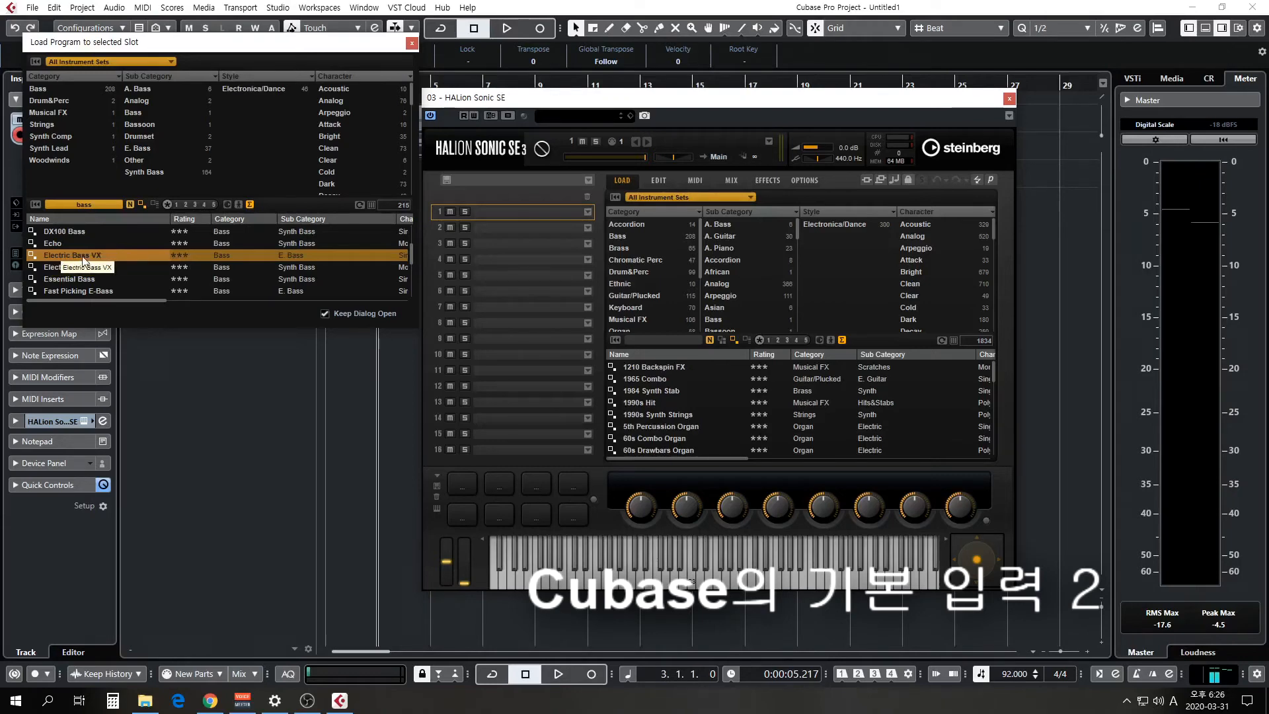
{"action": "double_click", "coordinate": [82, 257]}
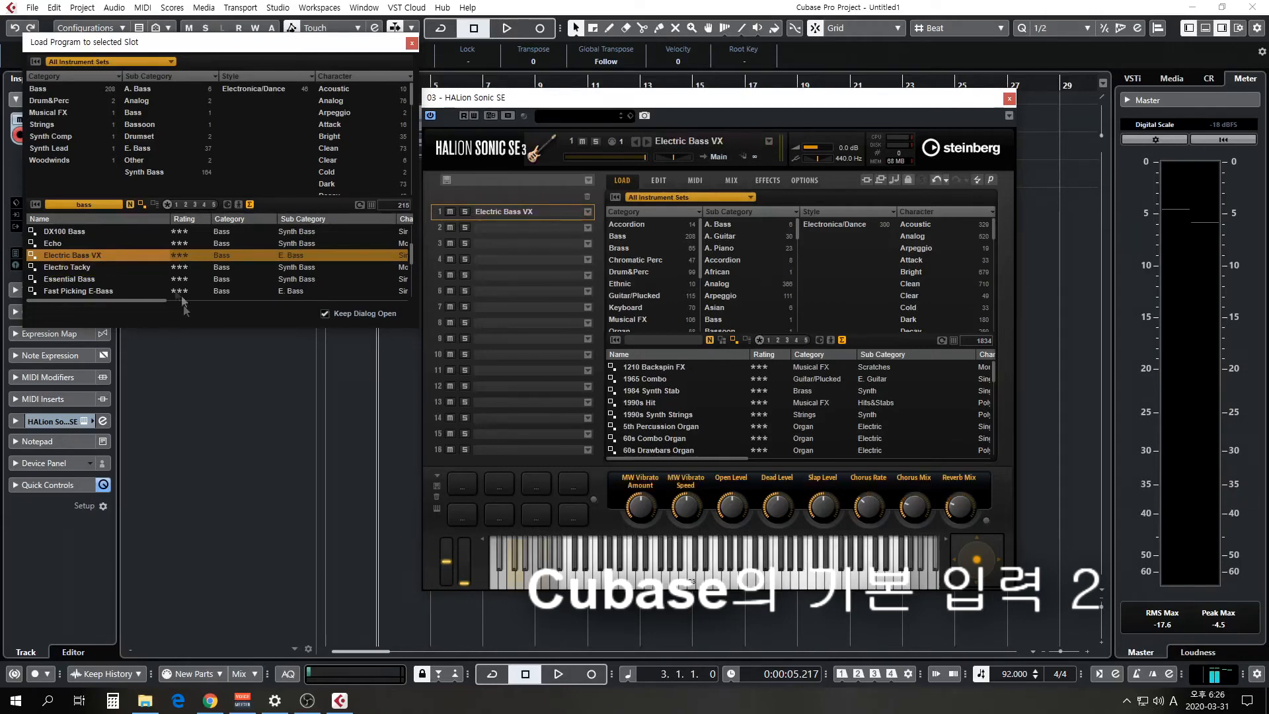
{"action": "left_click", "coordinate": [412, 43]}
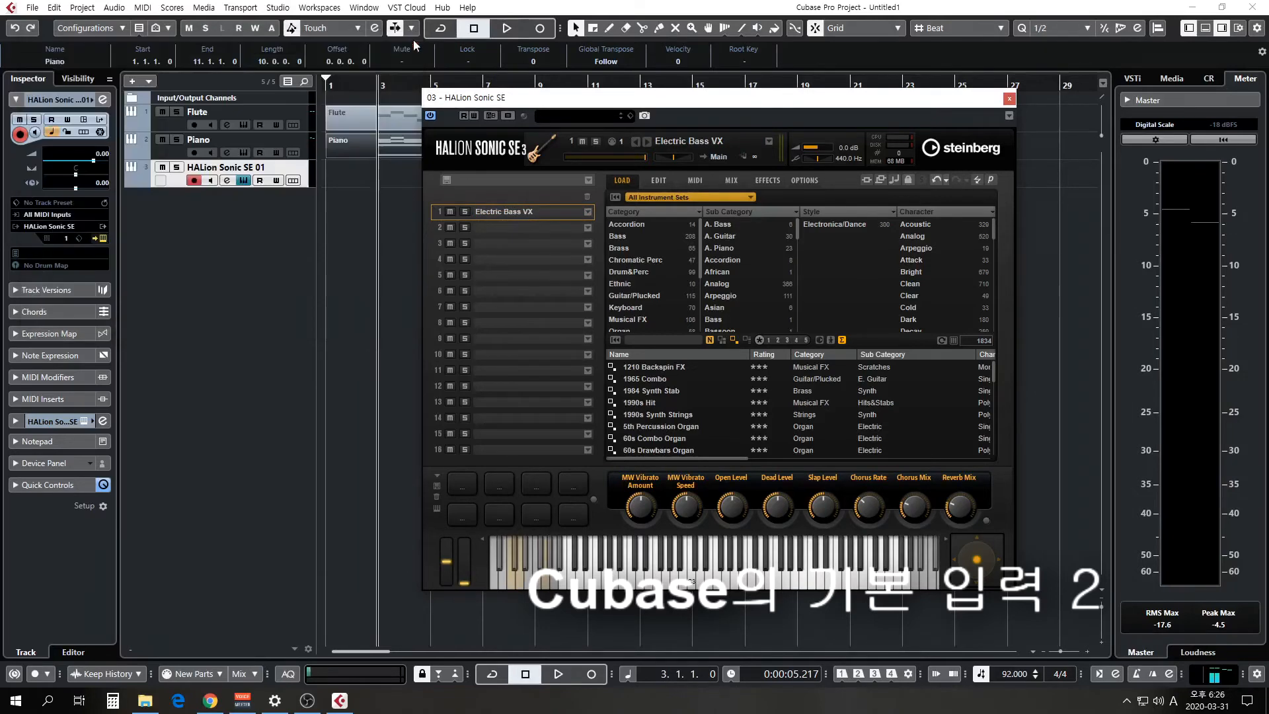
{"action": "left_click", "coordinate": [1009, 98]}
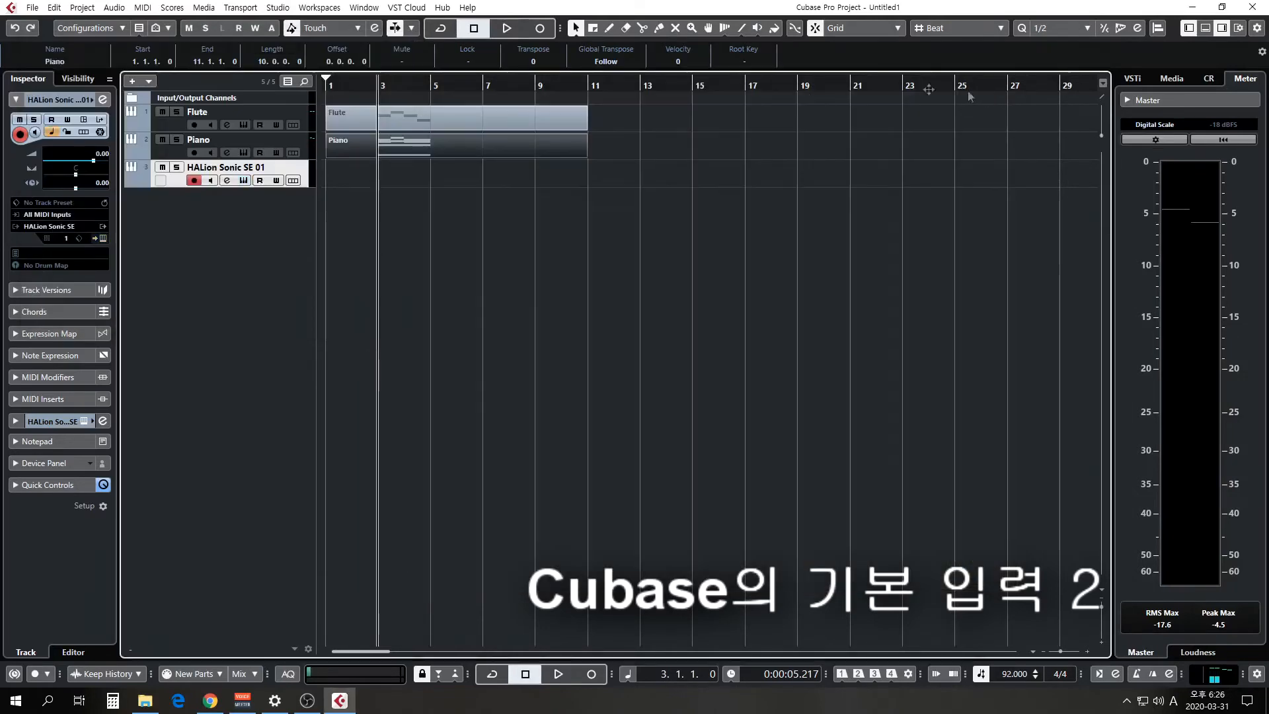
Rename the new HALion Sonic SE 01 track as Bass.
{"action": "double_click", "coordinate": [252, 169]}
{"action": "type", "text": "Bass"}
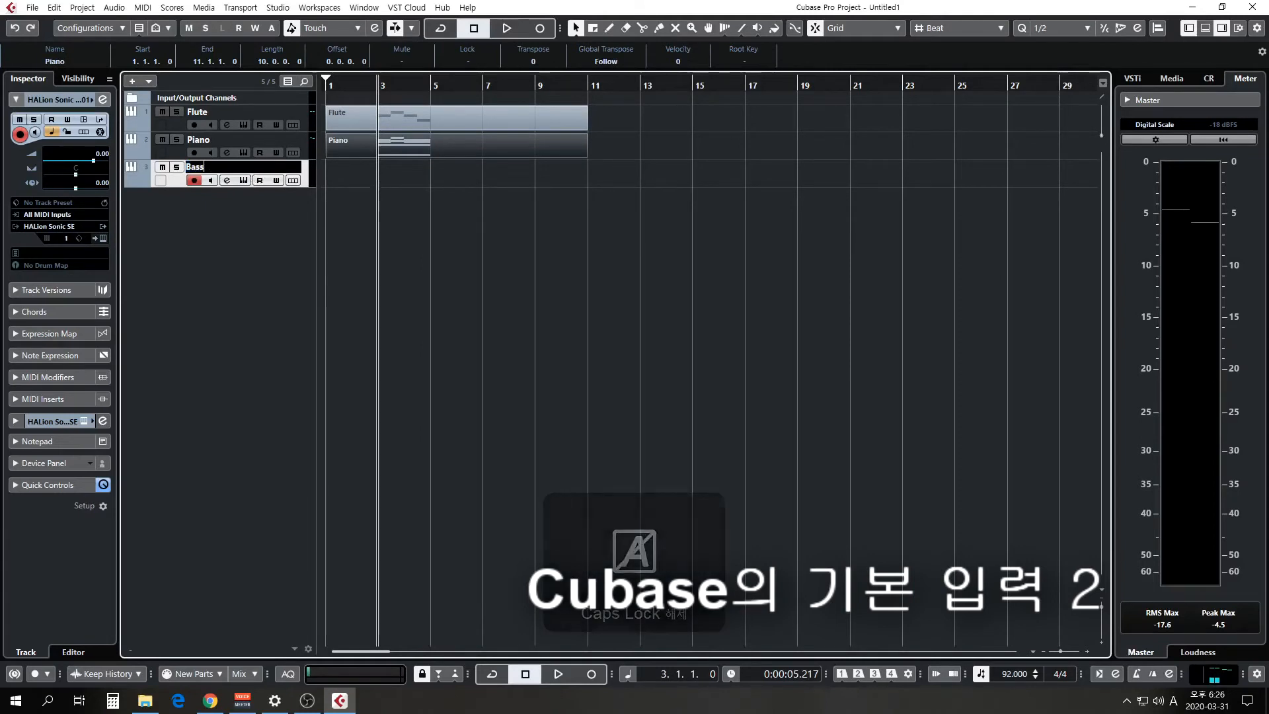
{"action": "key", "text": "Return"}
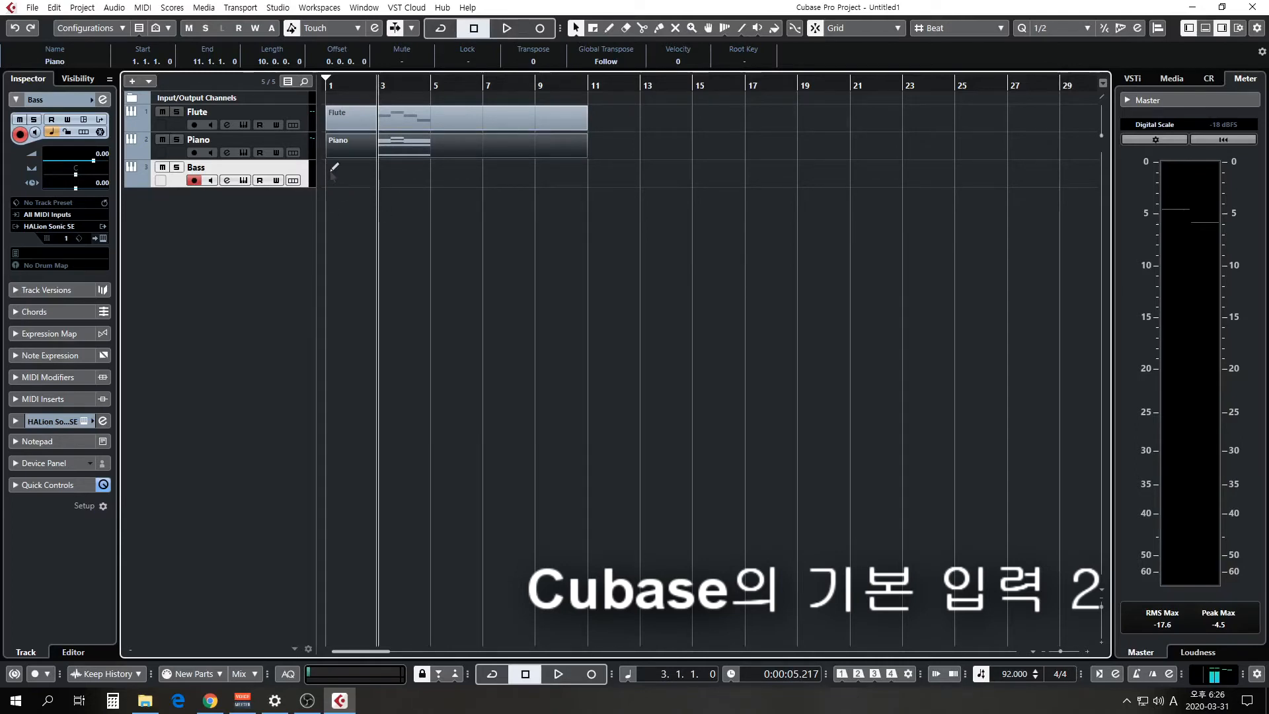
Draw a part on the Bass track from bar 1 to bar 11 and open it in the Key Editor.
{"action": "left_click_drag", "start_coordinate": [329, 163], "coordinate": [590, 163]}
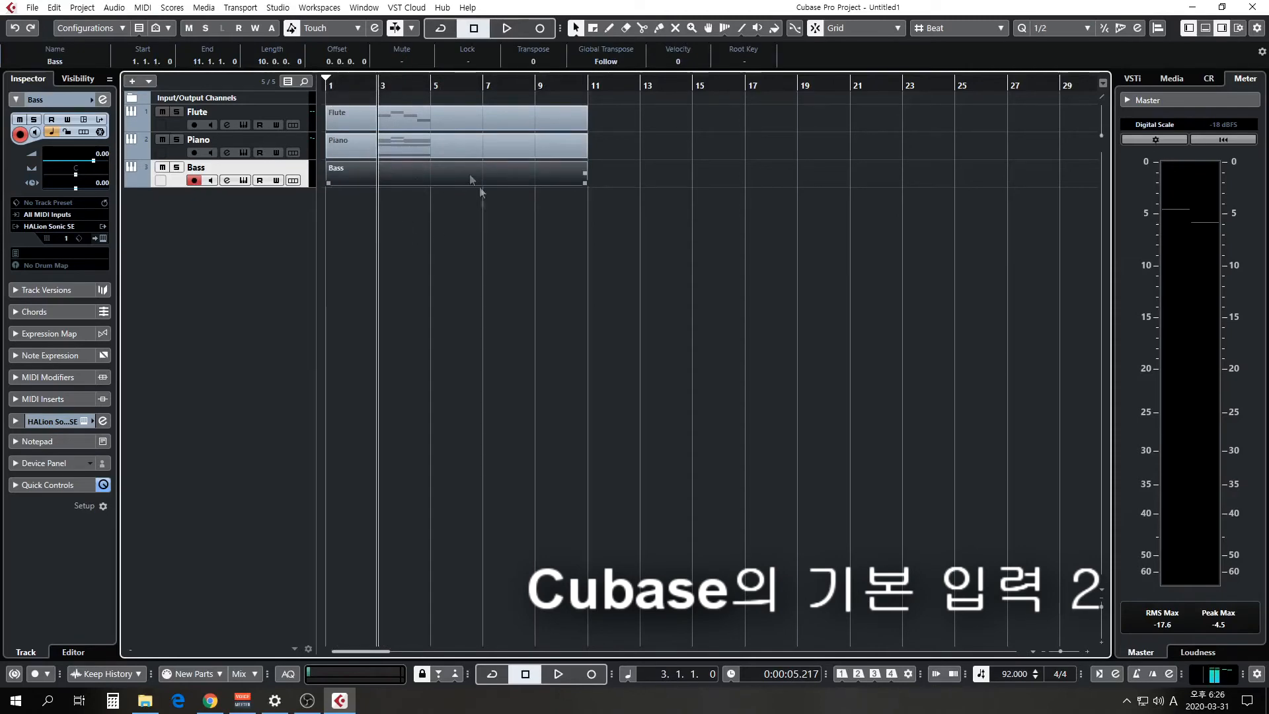
{"action": "double_click", "coordinate": [407, 173]}
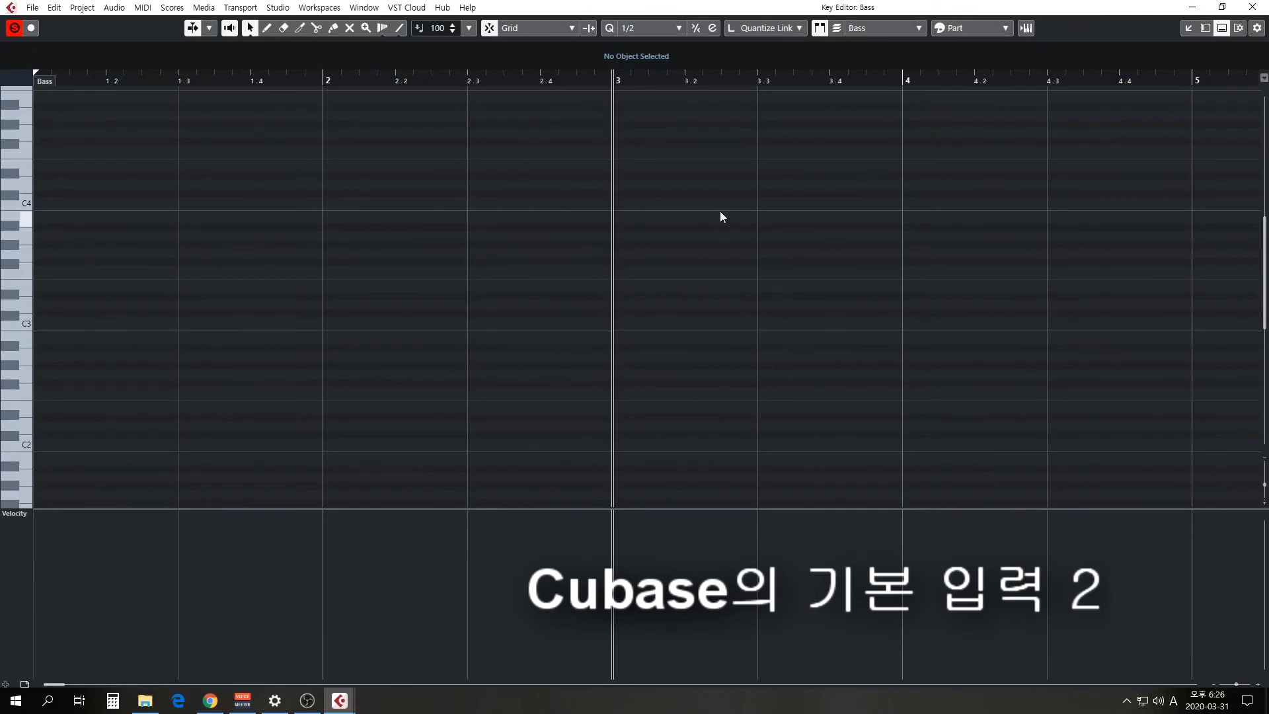
Consult the Bass Gt. line of the 학교종 score in Chrome and set the Key Editor's quantize value to 1/8.
{"action": "left_click", "coordinate": [210, 700]}
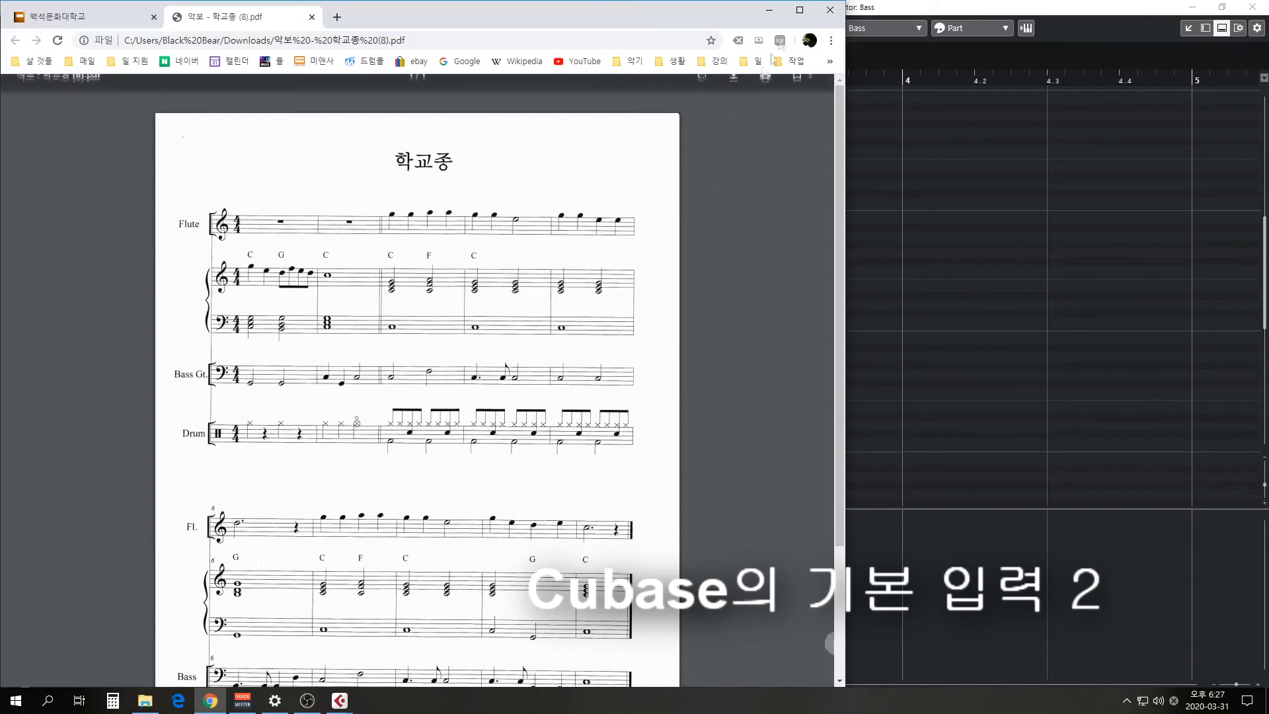
{"action": "left_click", "coordinate": [768, 10]}
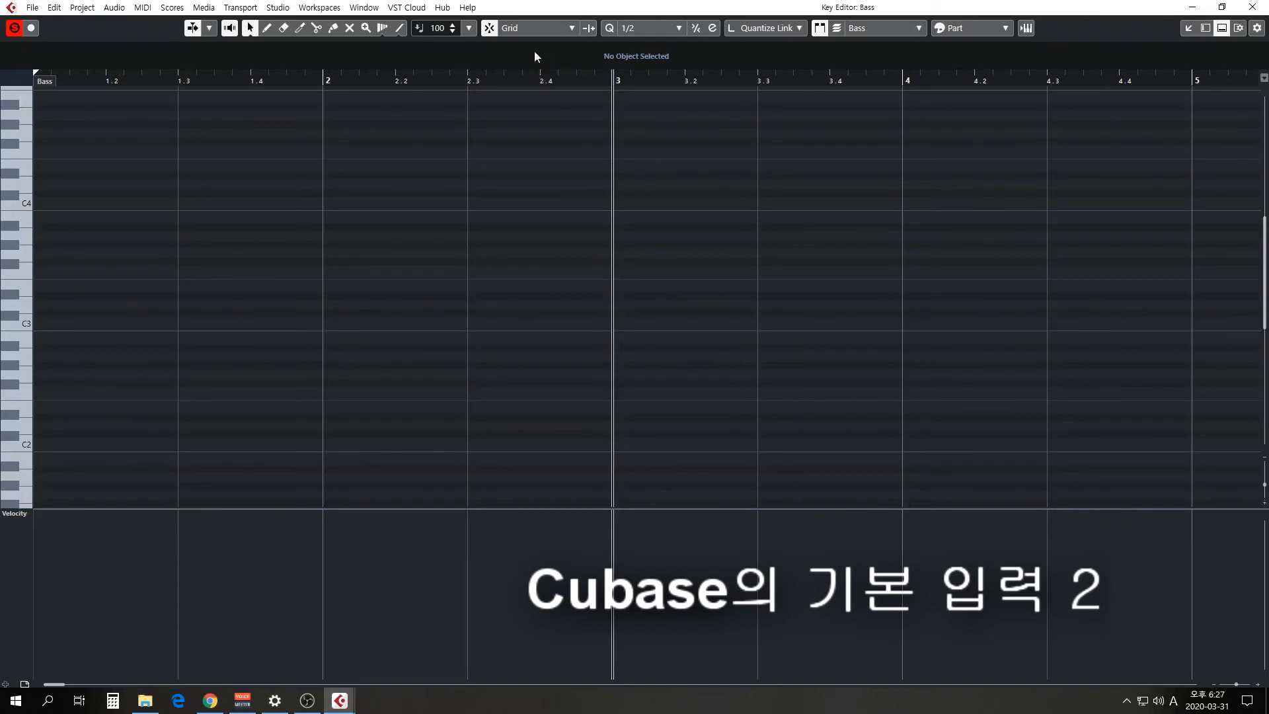
{"action": "left_click", "coordinate": [652, 31]}
{"action": "left_click", "coordinate": [652, 90]}
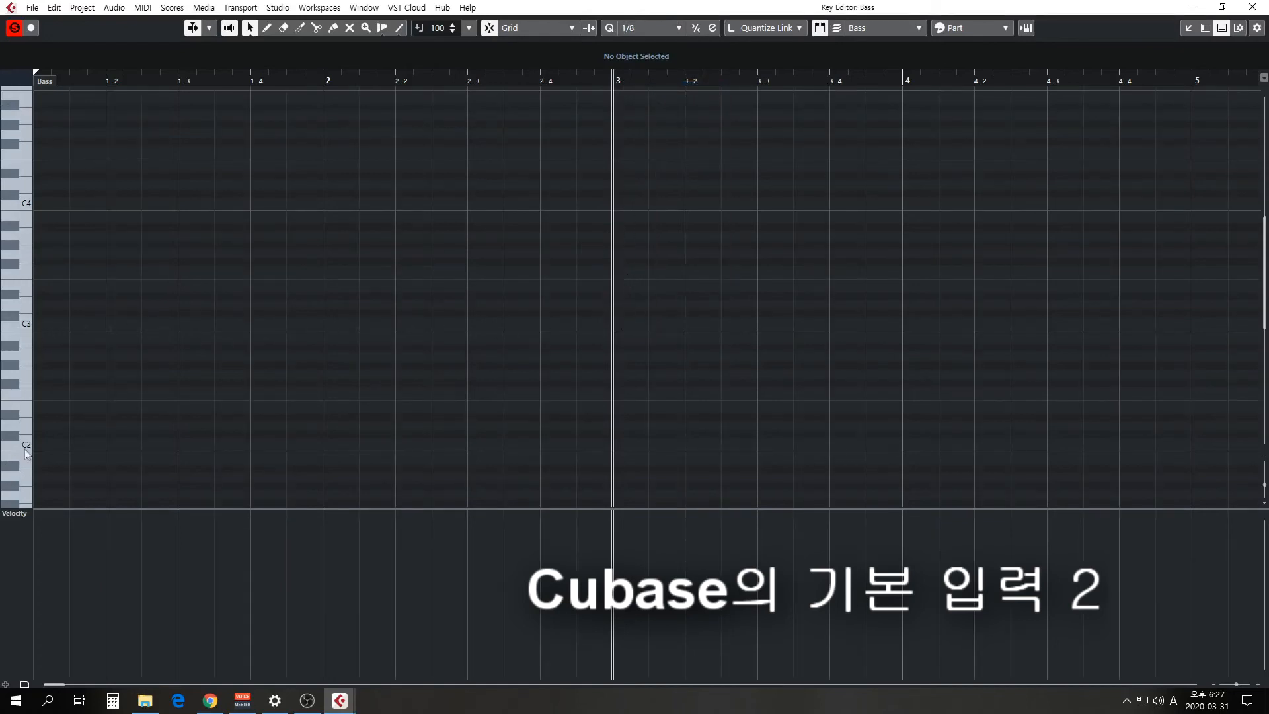
Enter two half notes in bar 3 of the Bass part: C2 on beat 1 and F2 on beat 3.
{"action": "left_click", "coordinate": [629, 442], "text": "alt"}
{"action": "left_click_drag", "start_coordinate": [629, 441], "coordinate": [757, 444]}
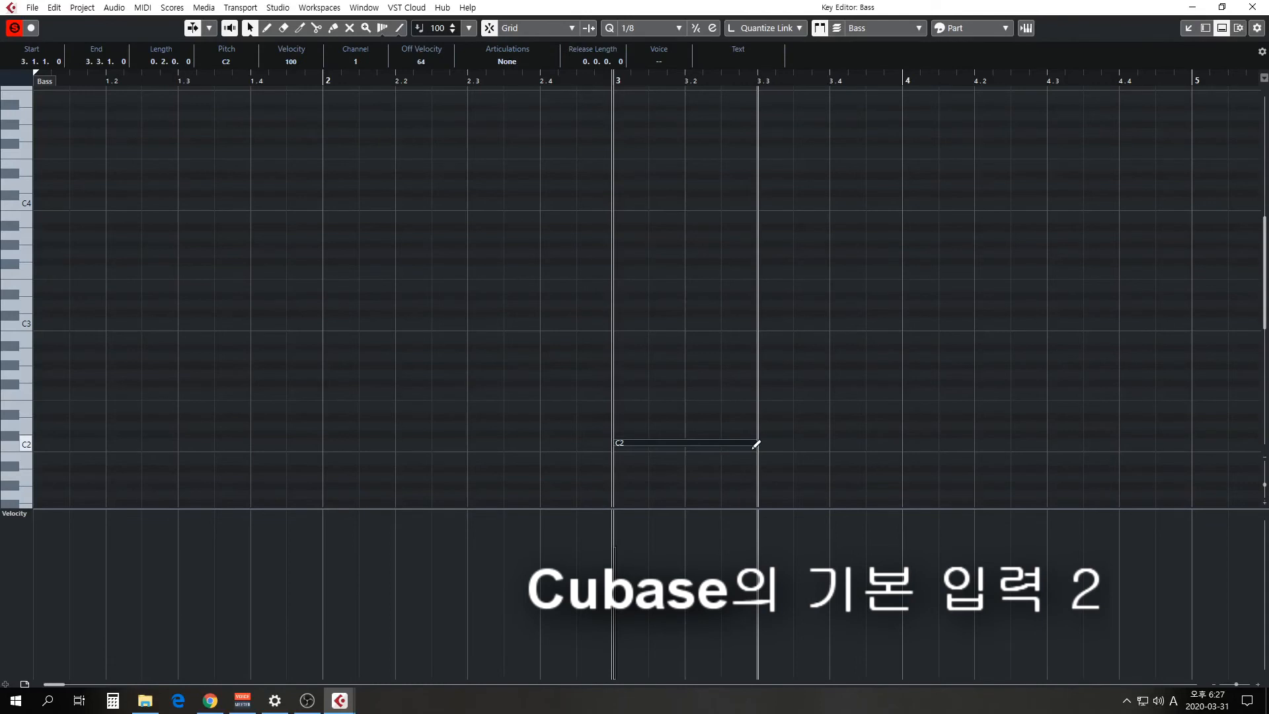
{"action": "left_click", "coordinate": [768, 381]}
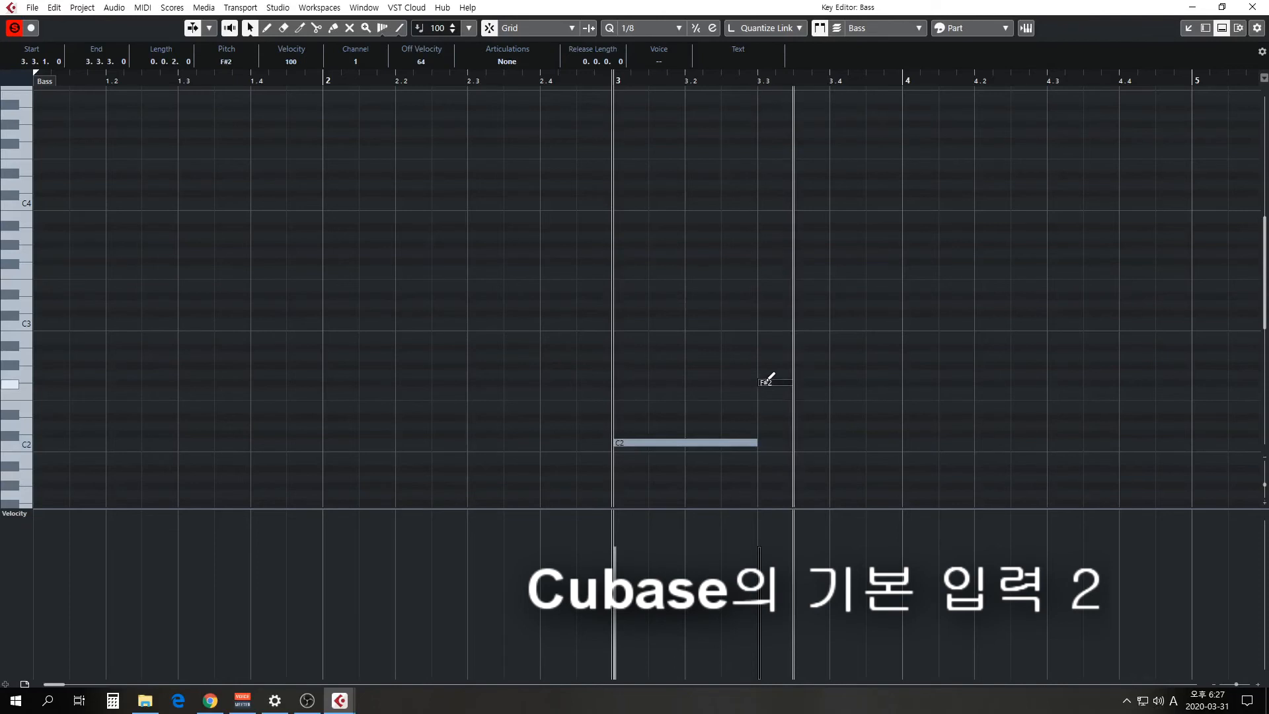
{"action": "left_click_drag", "start_coordinate": [765, 380], "coordinate": [903, 383]}
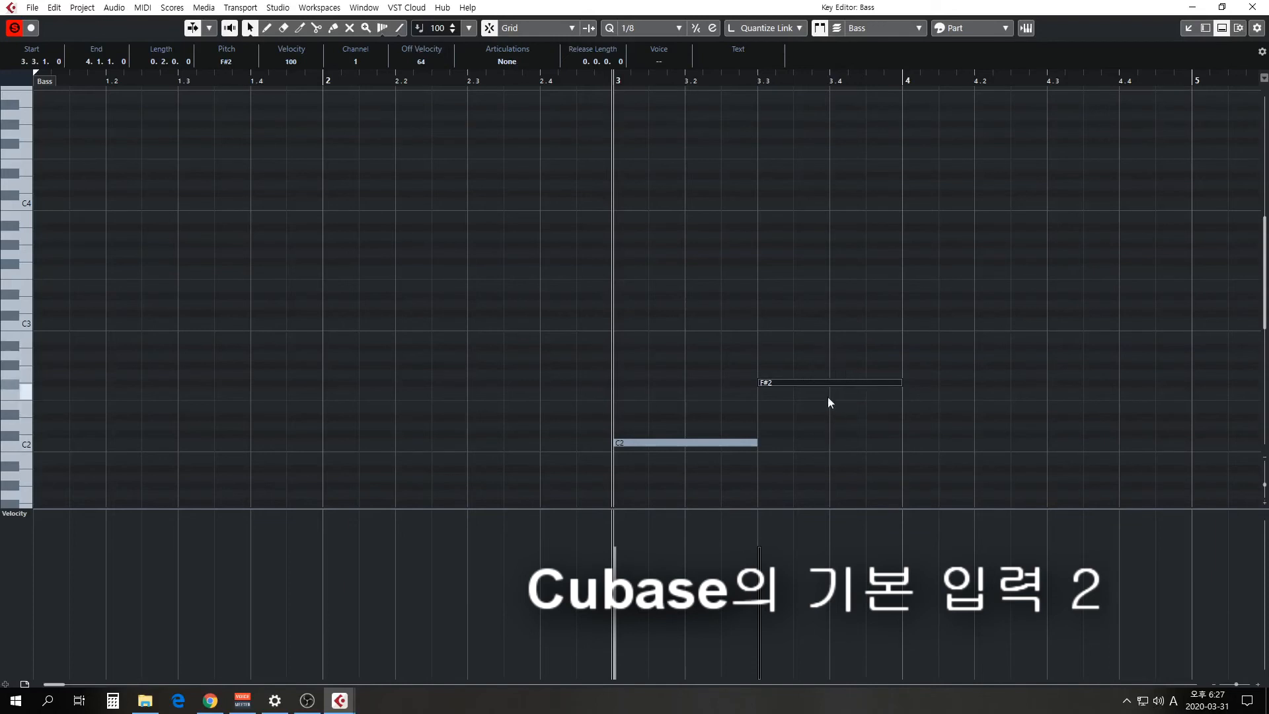
{"action": "left_click_drag", "start_coordinate": [827, 381], "coordinate": [824, 389]}
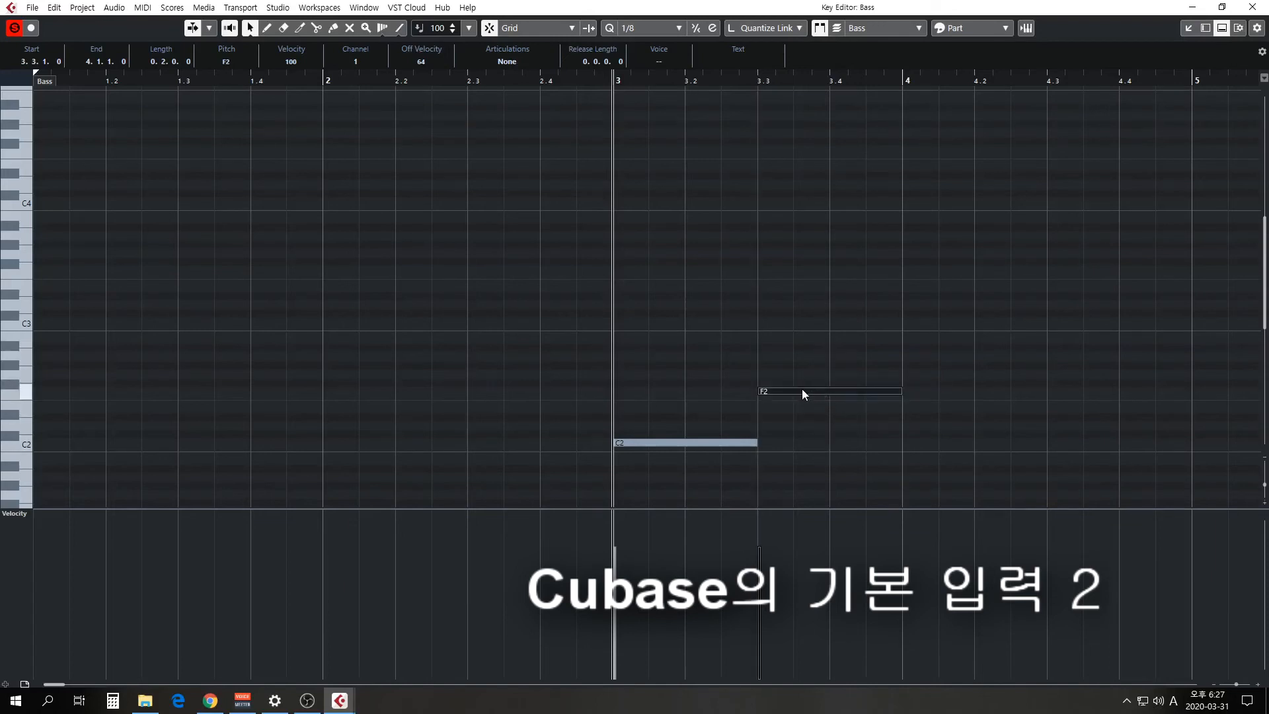
Following the score in Chrome, fill bar 4 with C2 as a dotted quarter, an eighth and a half note, and close the Key Editor.
{"action": "scroll", "coordinate": [801, 390], "scroll_direction": "right", "scroll_amount": 5}
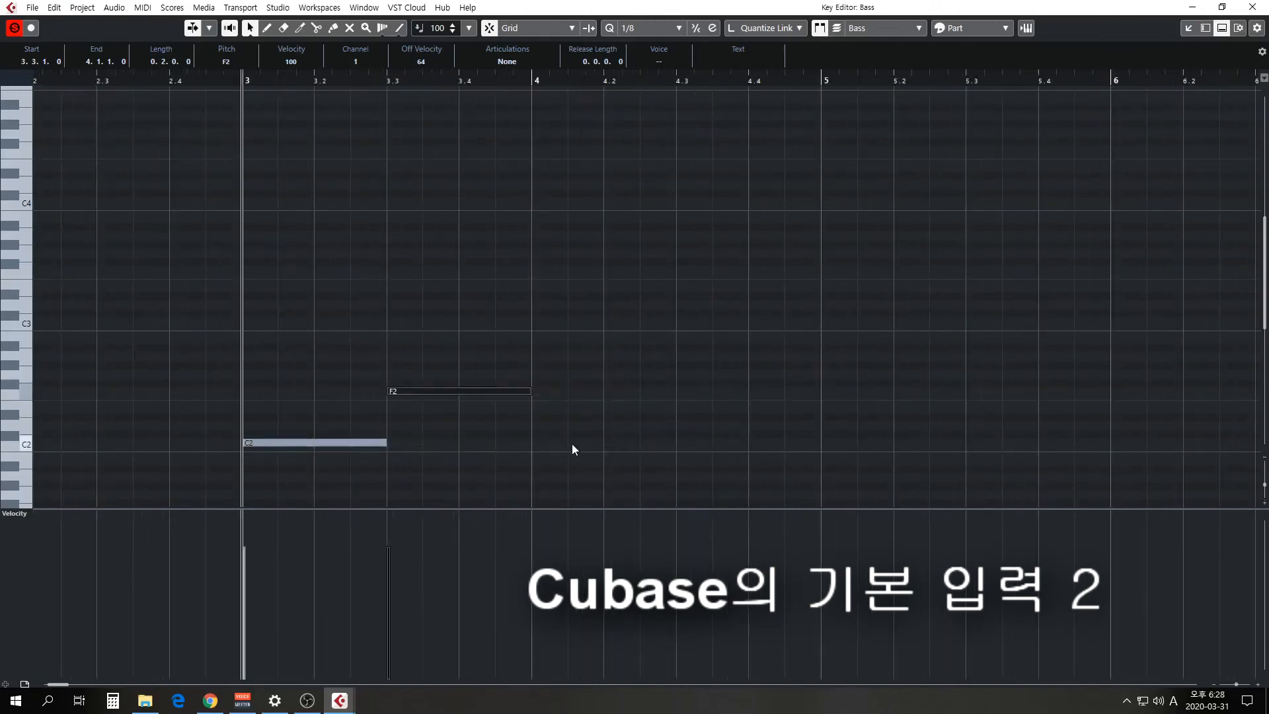
{"action": "left_click", "coordinate": [210, 700]}
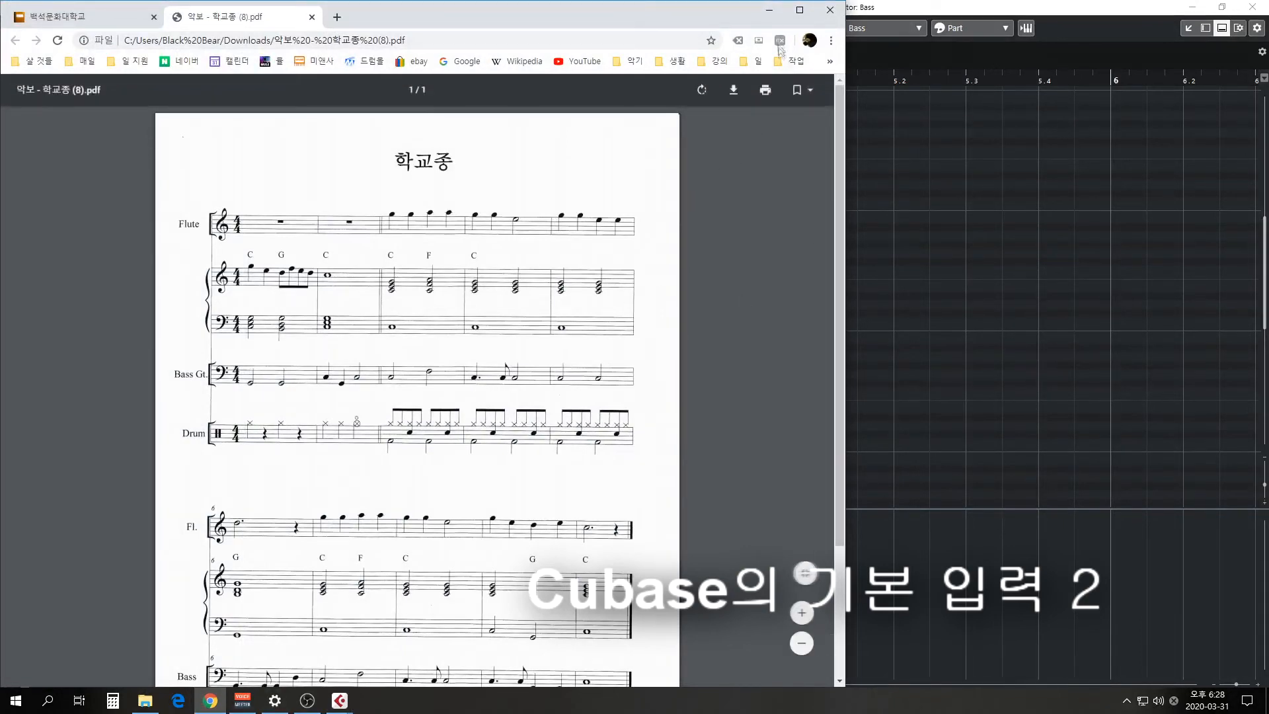
{"action": "left_click", "coordinate": [769, 8]}
{"action": "left_click", "coordinate": [538, 441]}
{"action": "left_click_drag", "start_coordinate": [540, 440], "coordinate": [639, 440]}
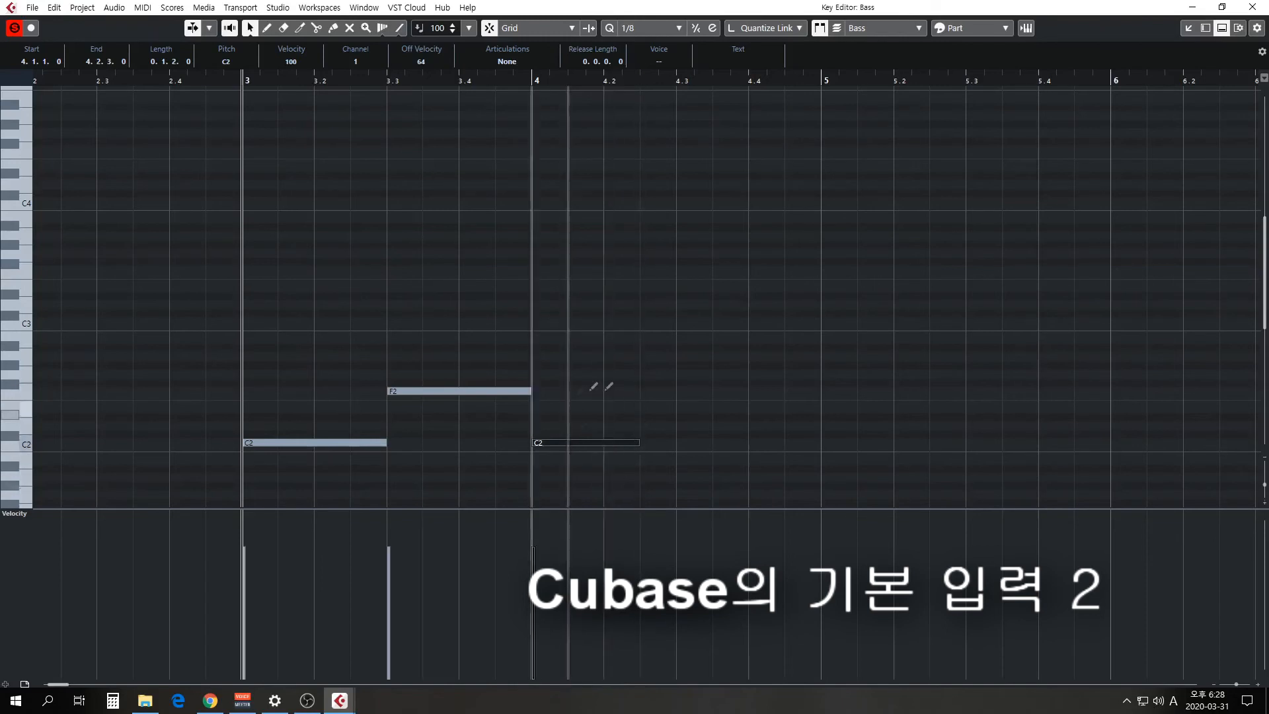
{"action": "left_click", "coordinate": [665, 442]}
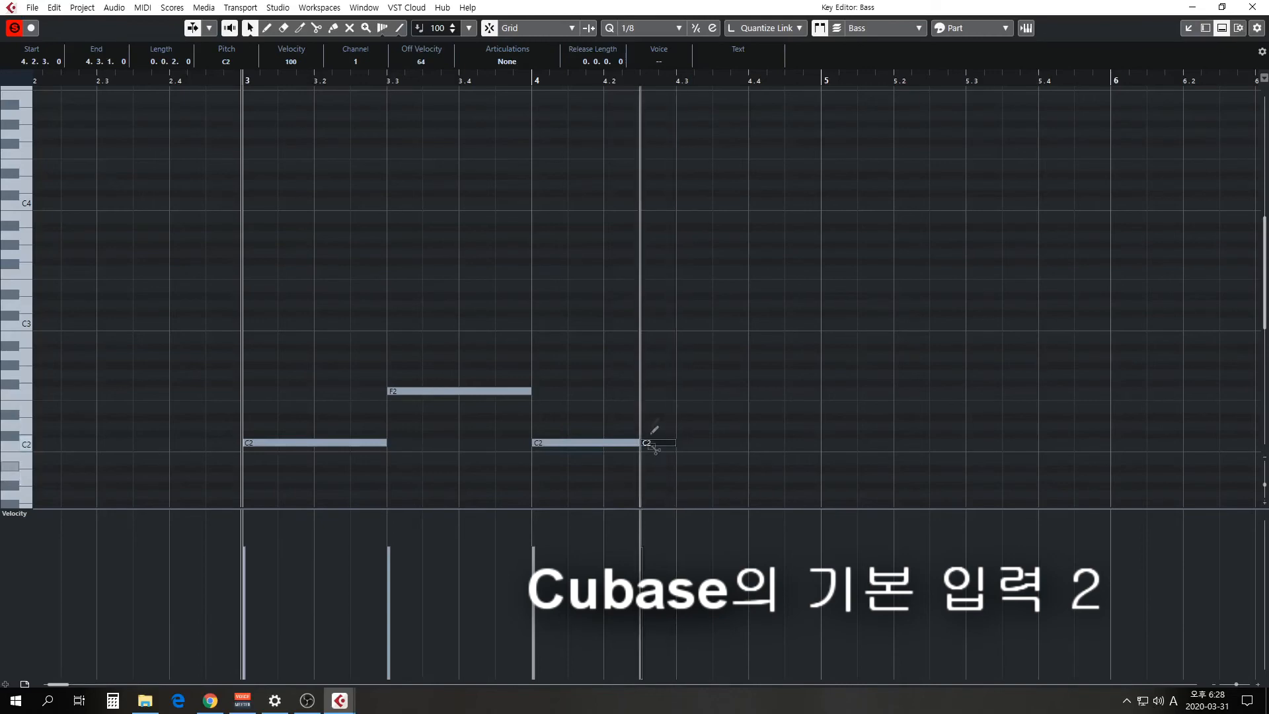
{"action": "left_click", "coordinate": [694, 442]}
{"action": "left_click_drag", "start_coordinate": [714, 436], "coordinate": [817, 445]}
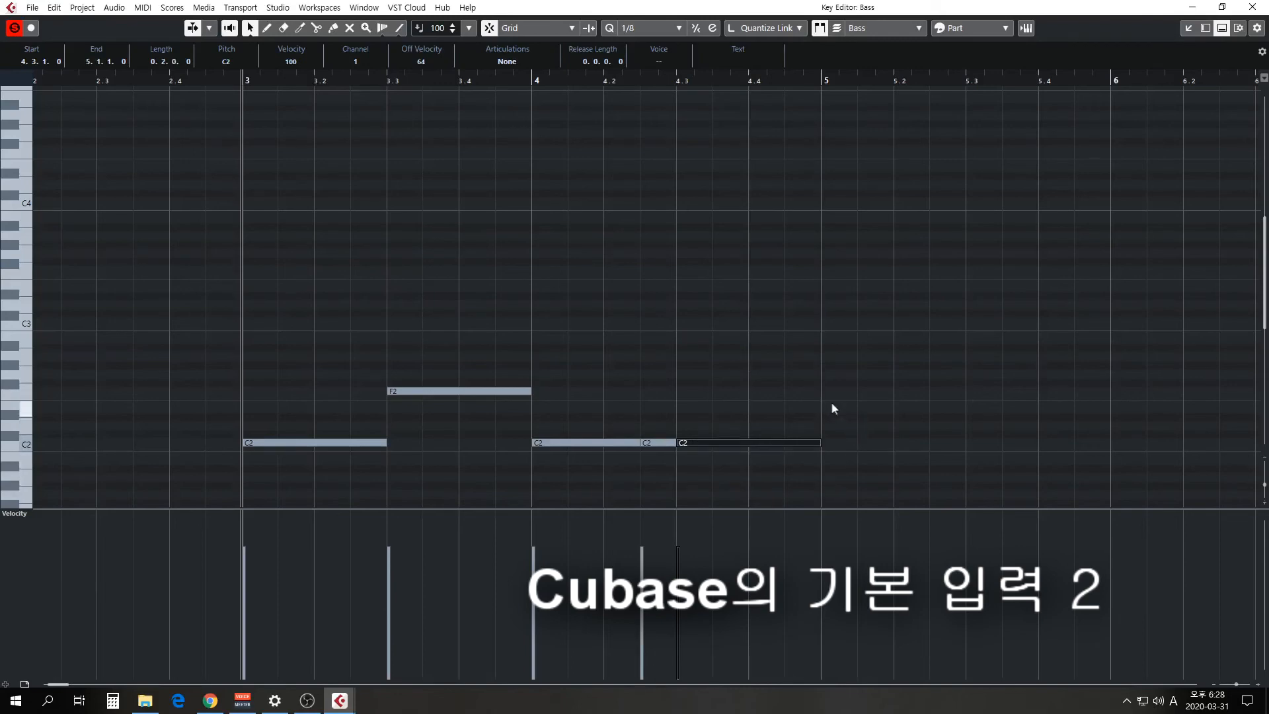
{"action": "key", "text": "Return"}
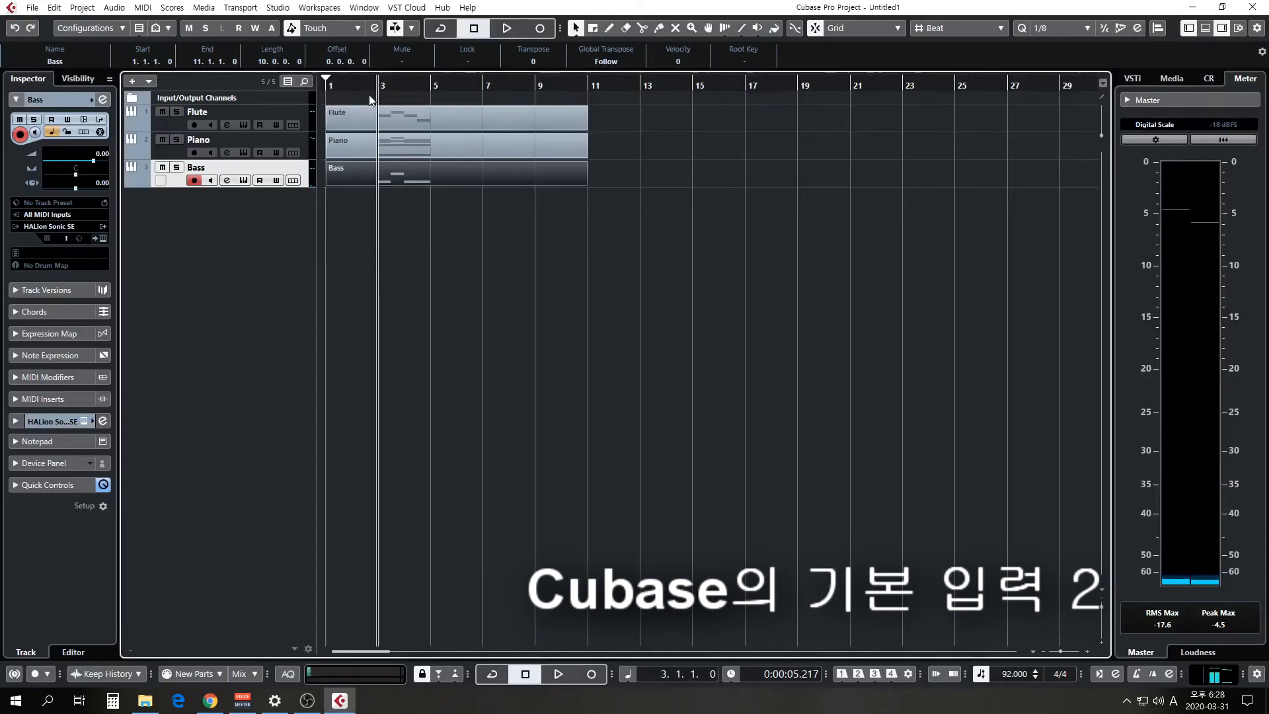
Play the Flute, Piano and Bass tracks together from bar 3 to the start of bar 5, and return the playback cursor to bar 3.
{"action": "key", "text": "space"}
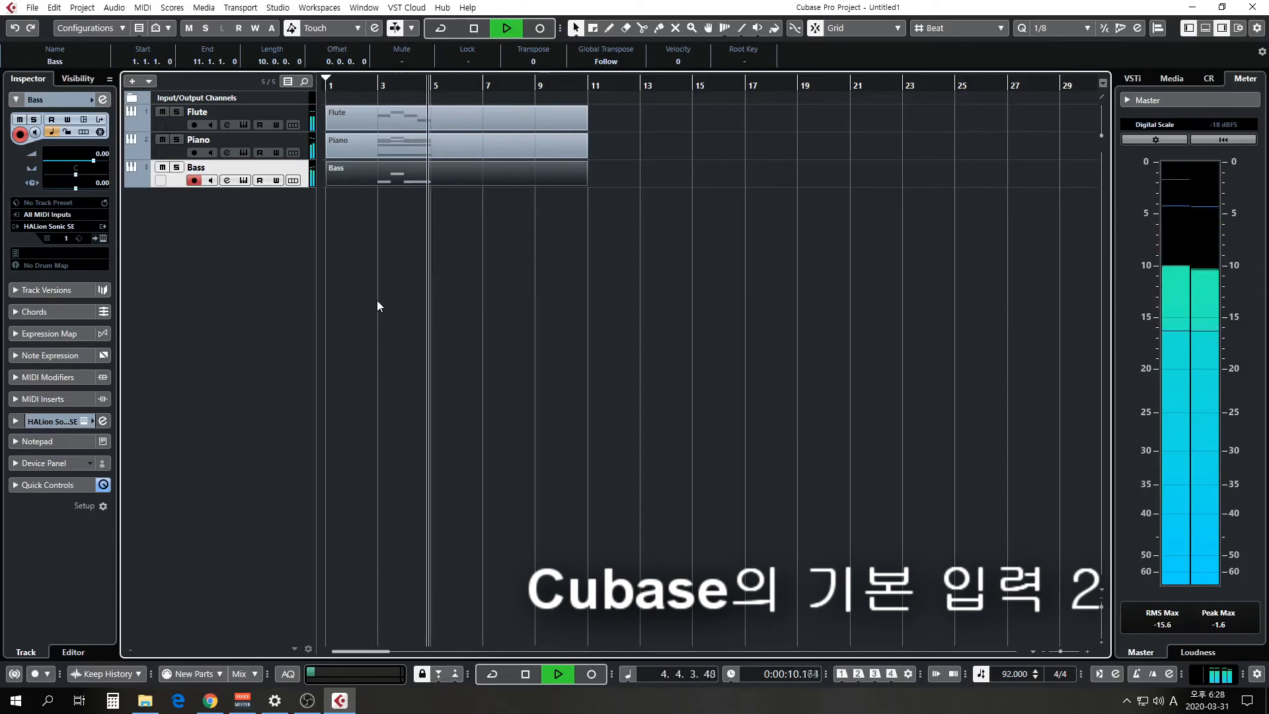
{"action": "key", "text": "space"}
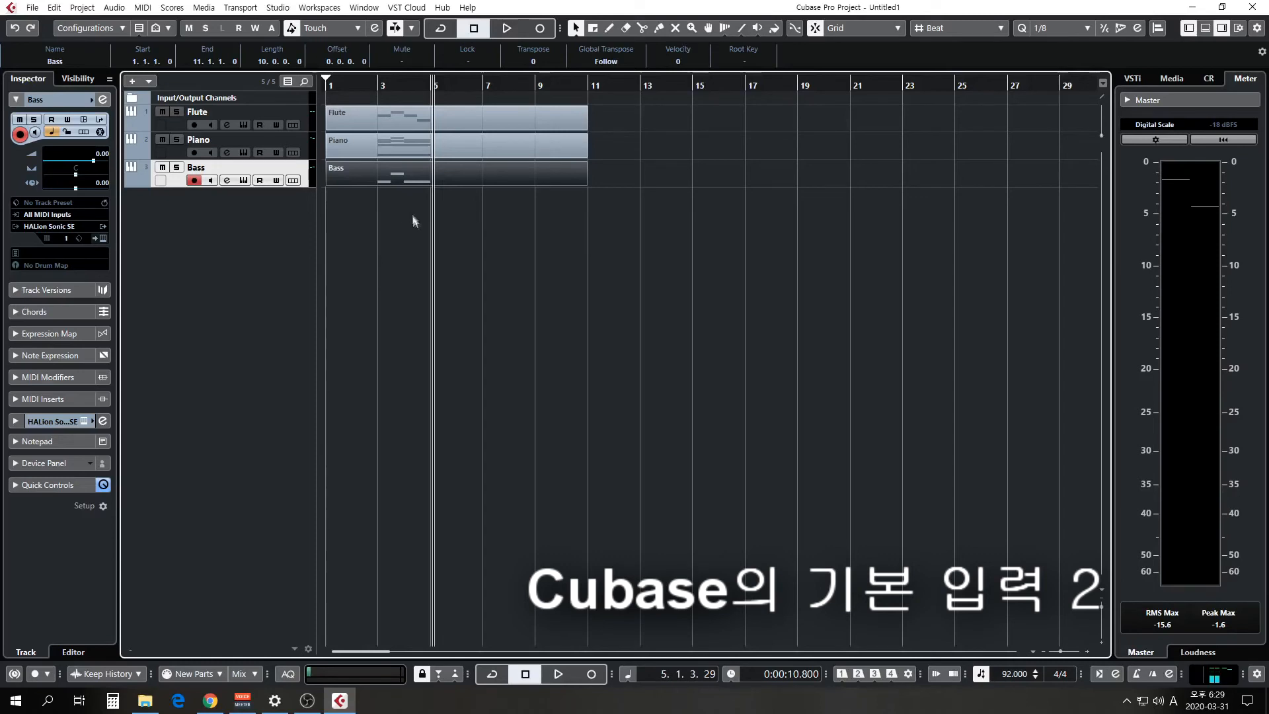
{"action": "left_click", "coordinate": [408, 148]}
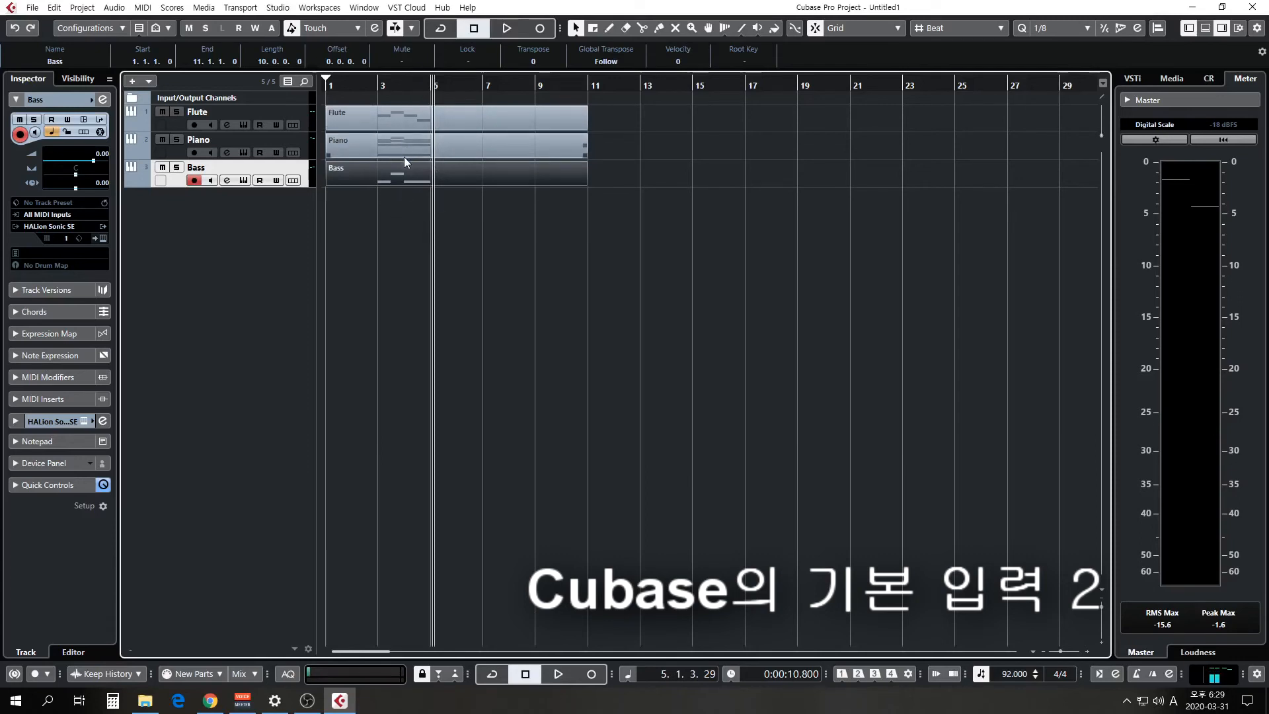
{"action": "left_click", "coordinate": [407, 241]}
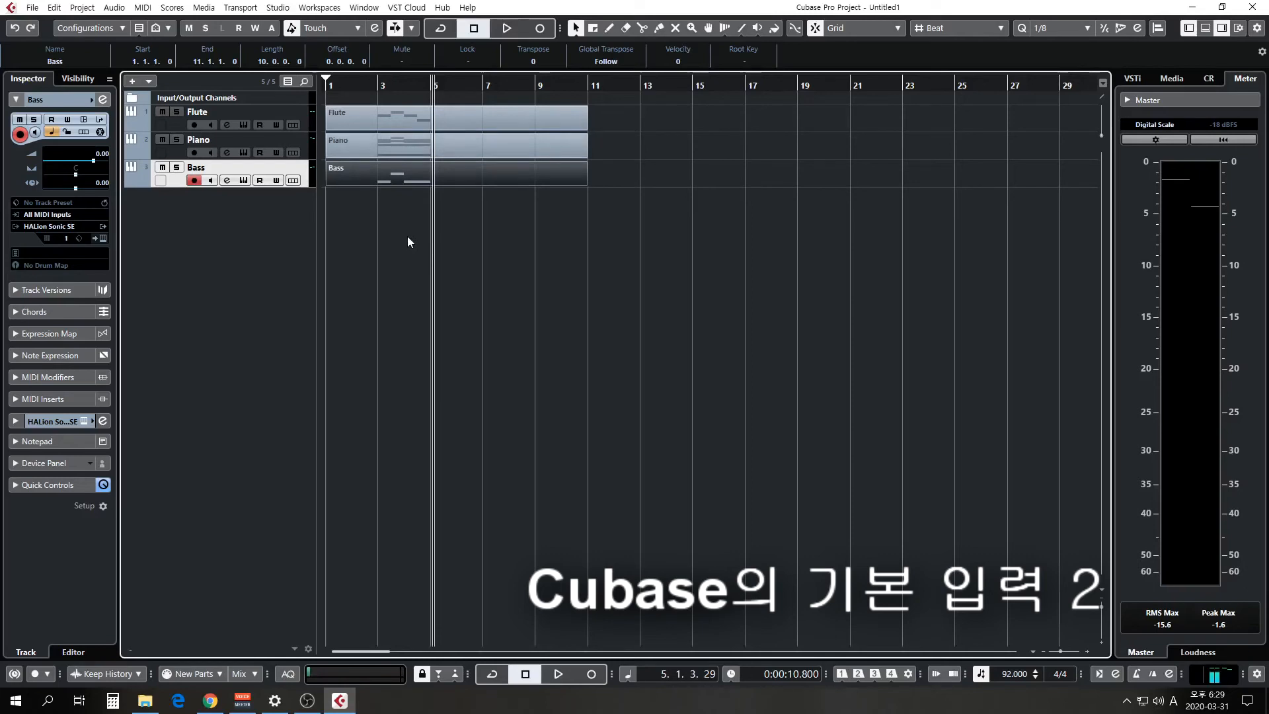
{"action": "left_click", "coordinate": [398, 111]}
{"action": "left_click", "coordinate": [379, 83]}
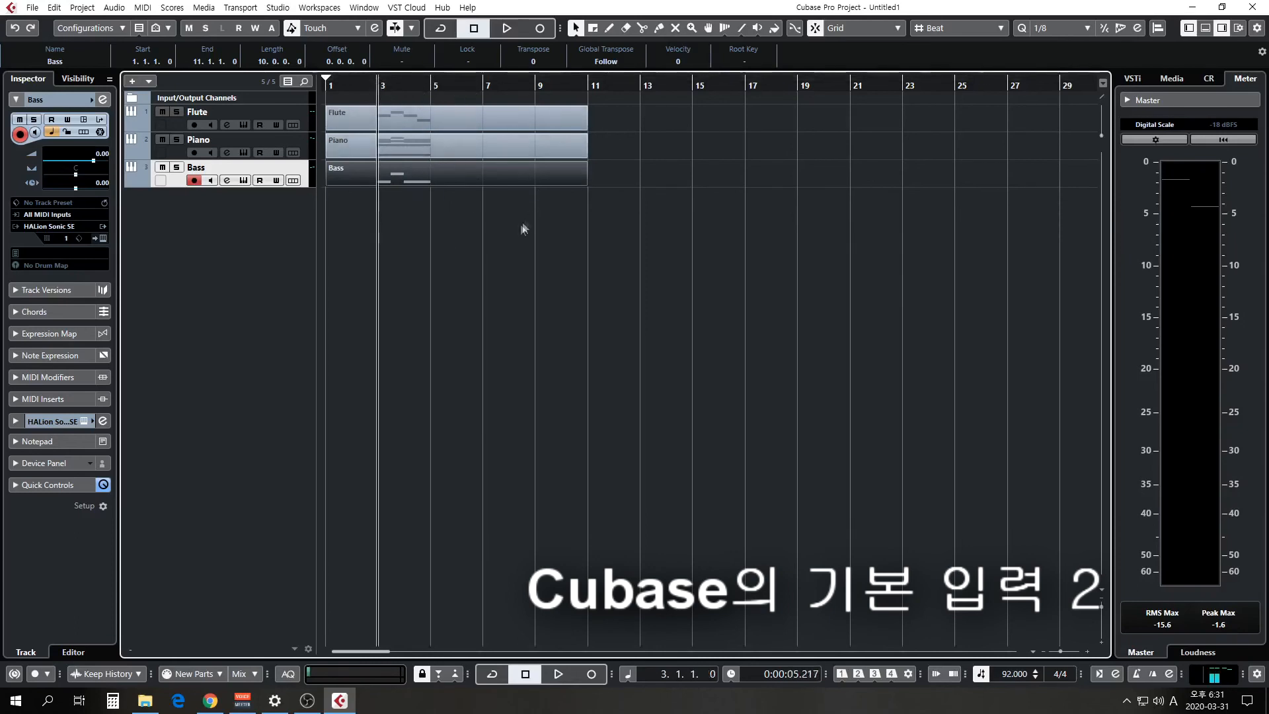